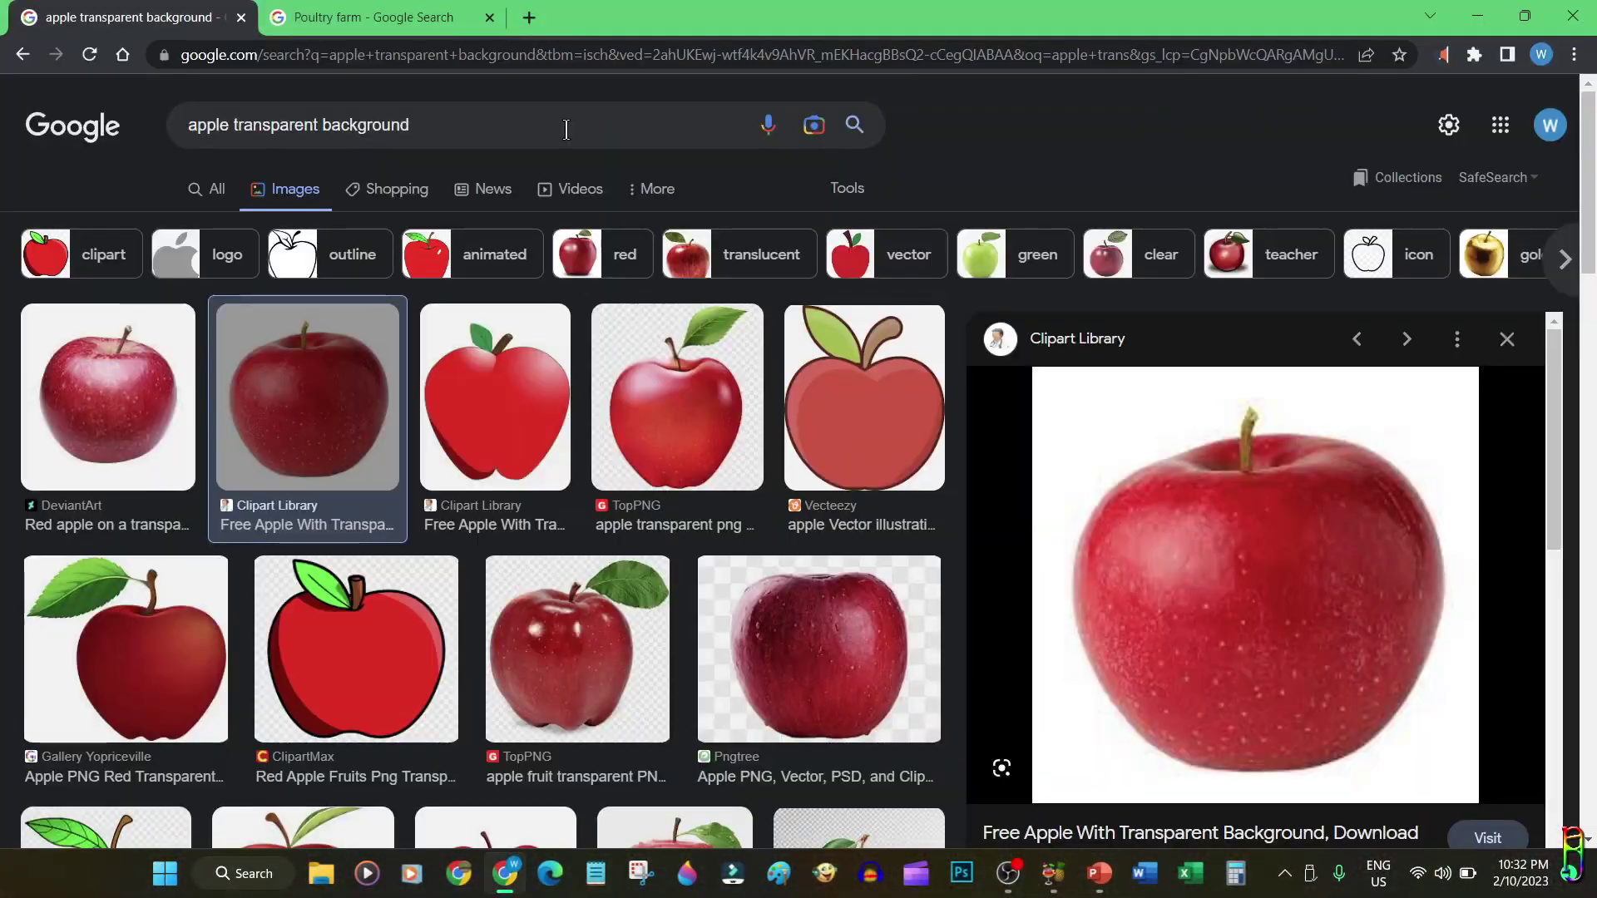
- Copy the DeviantArt red apple from the 'apple transparent background' image results
click(449, 121)
key(Return)
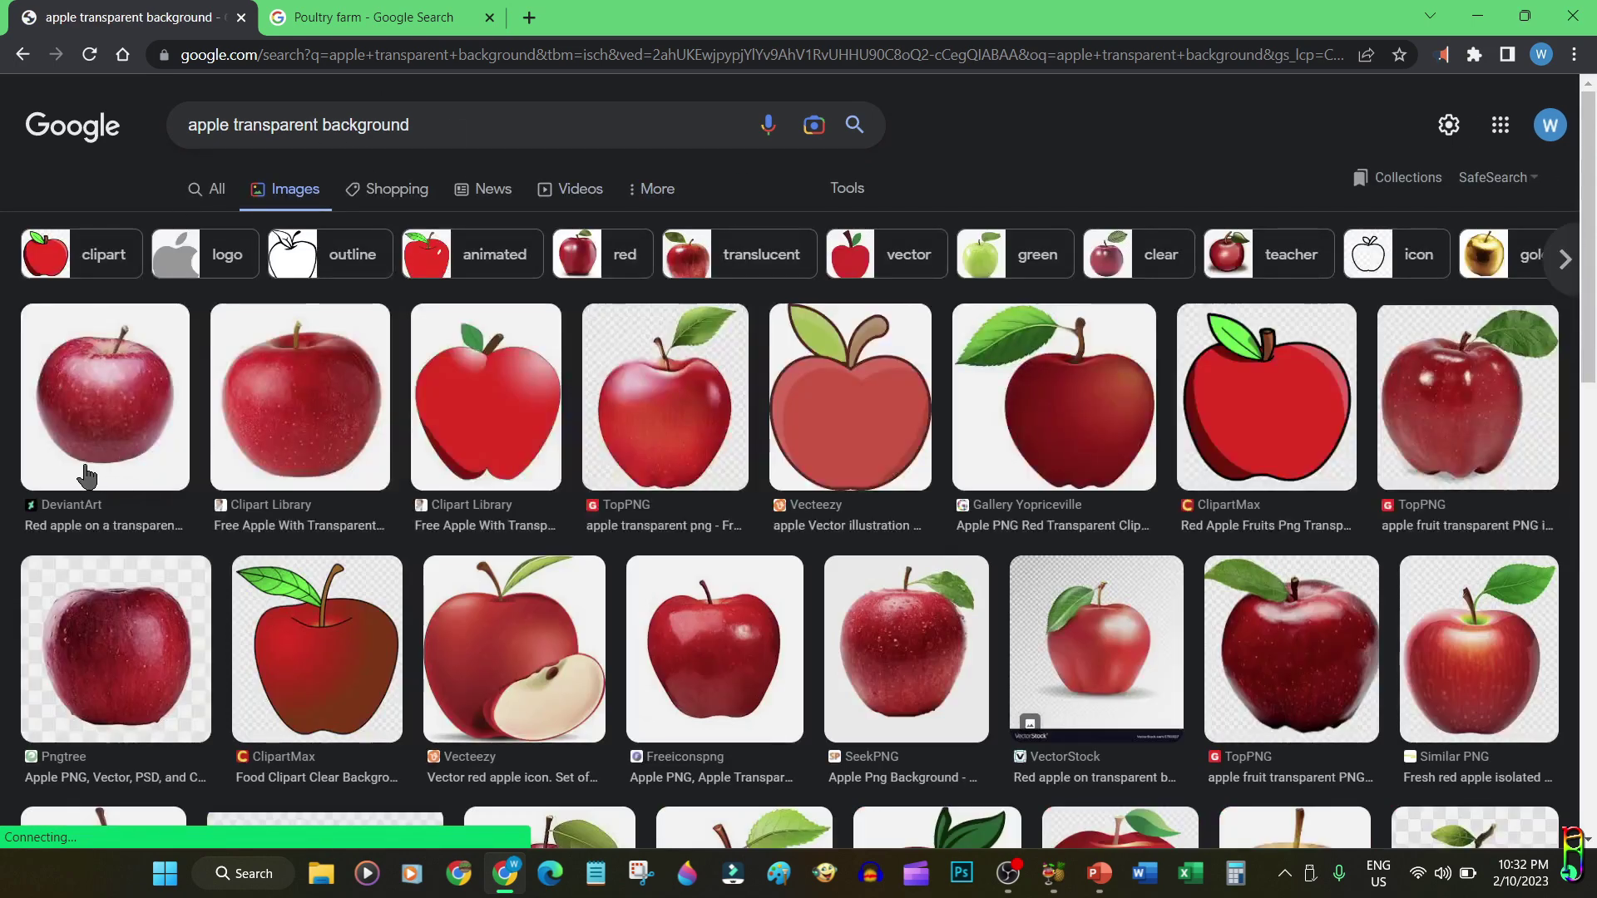
click(79, 466)
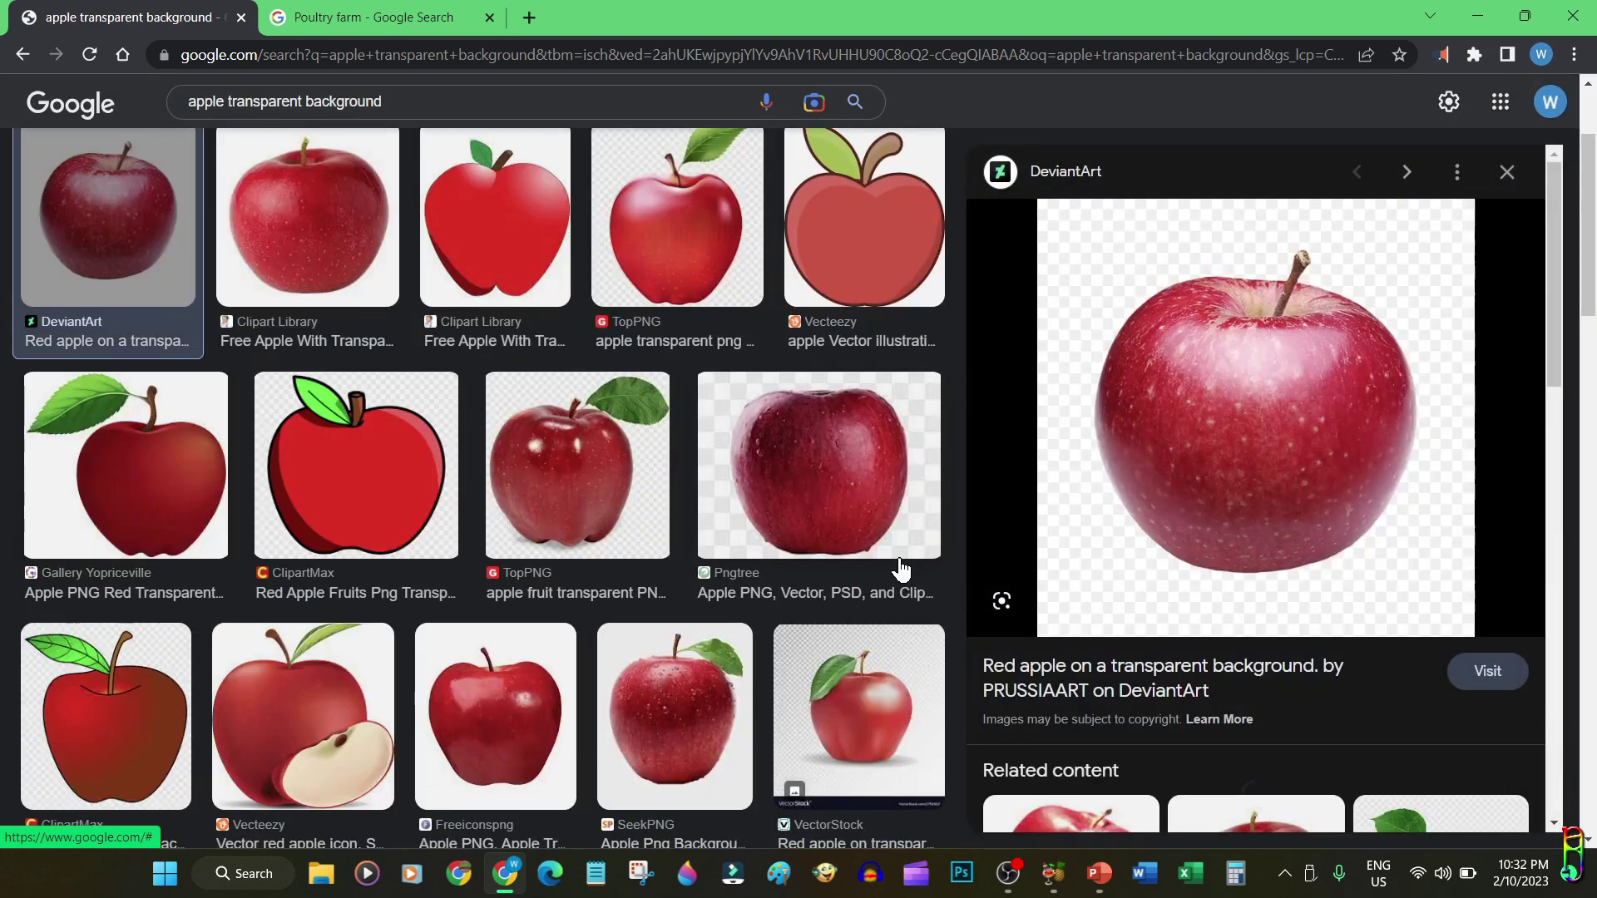
right_click(1200, 419)
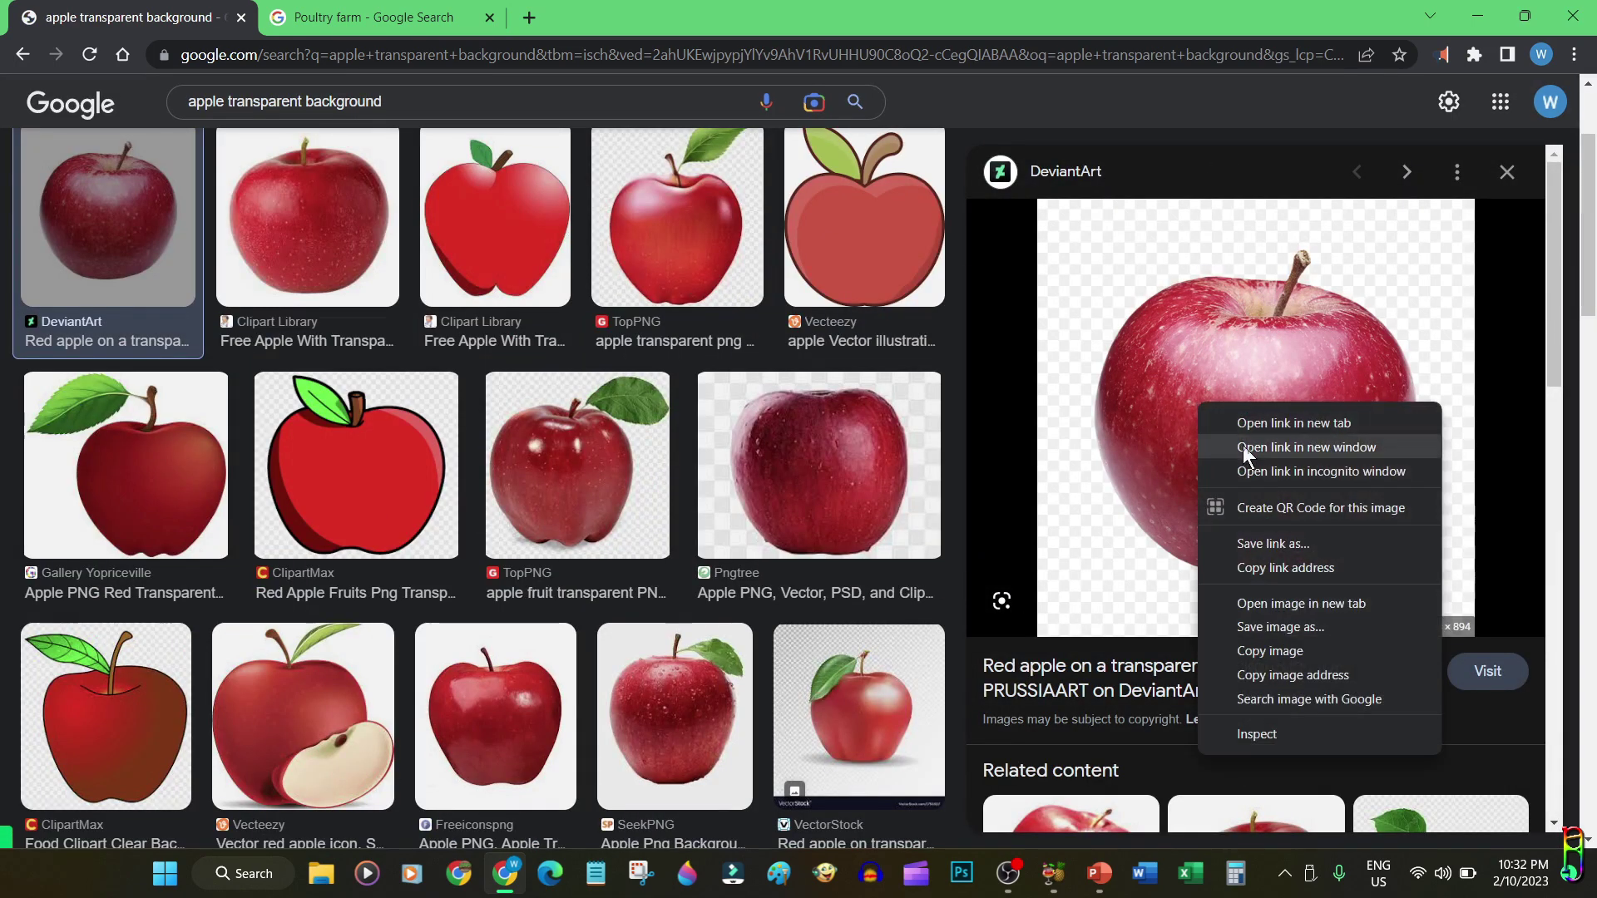
click(1287, 655)
- Paste the DeviantArt apple onto the purple first slide and return to the image results
key(alt+Tab)
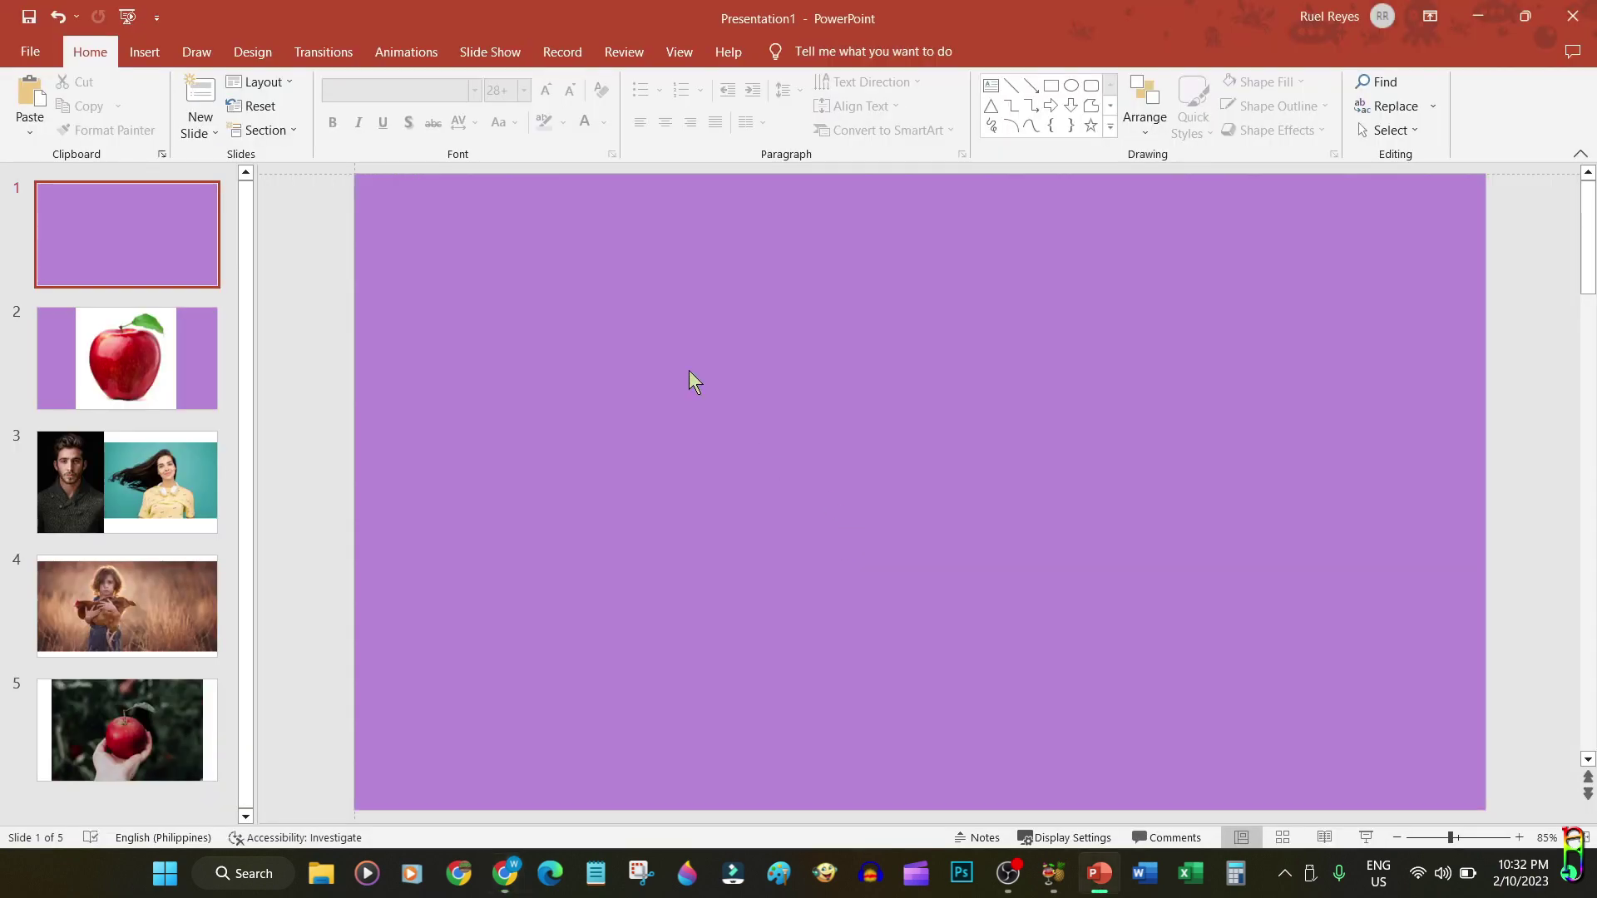
key(ctrl+v)
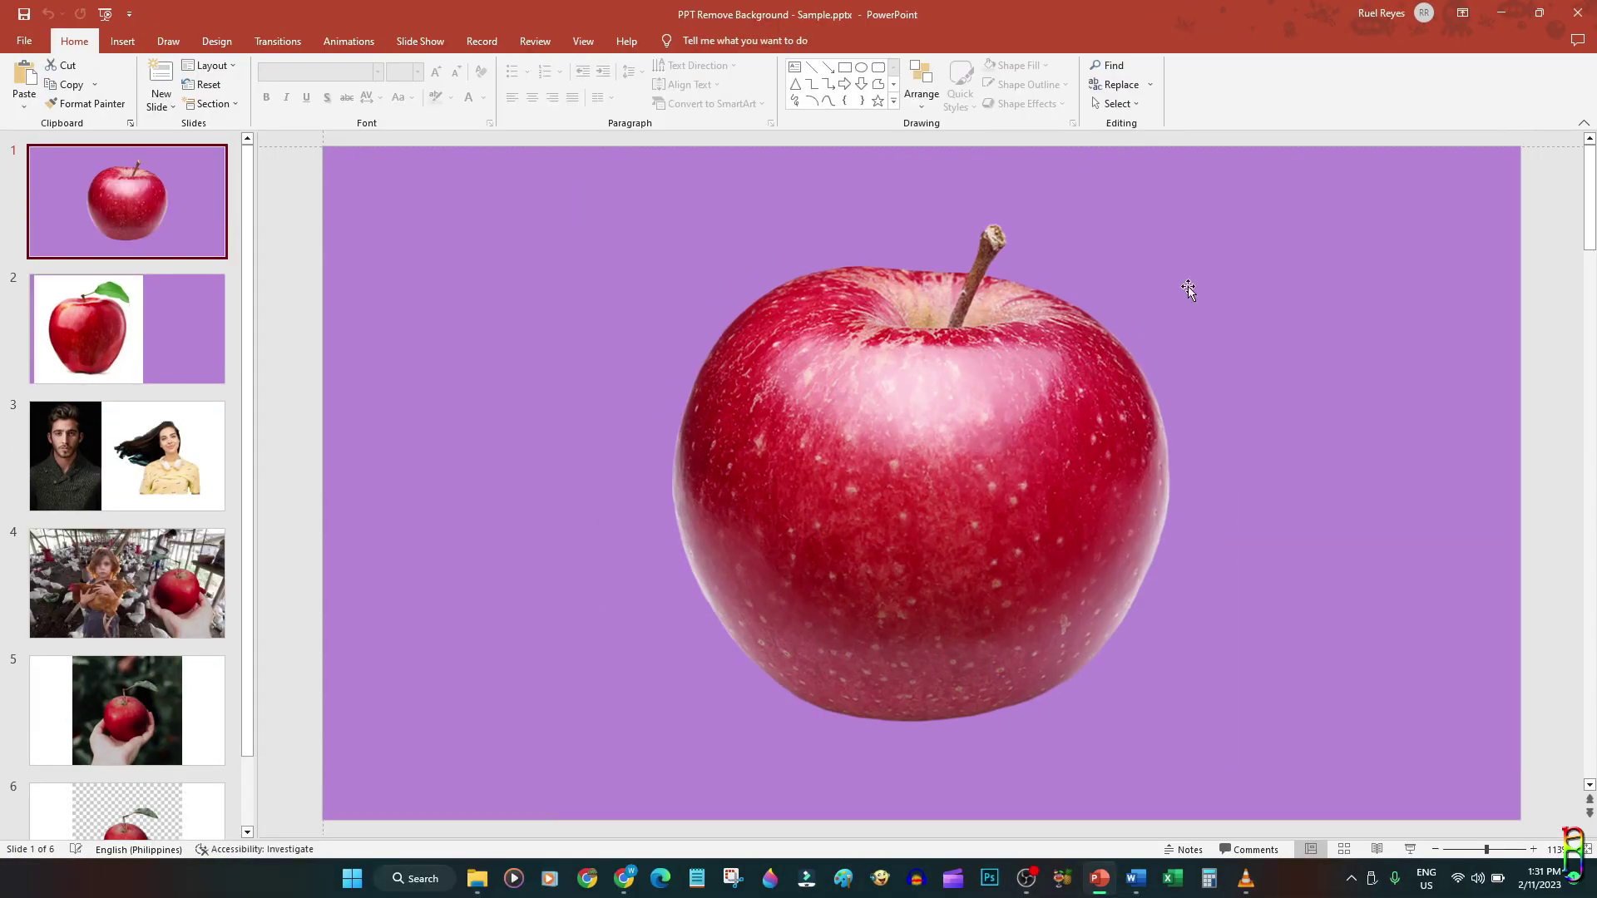
key(alt+Tab)
key(Tab)
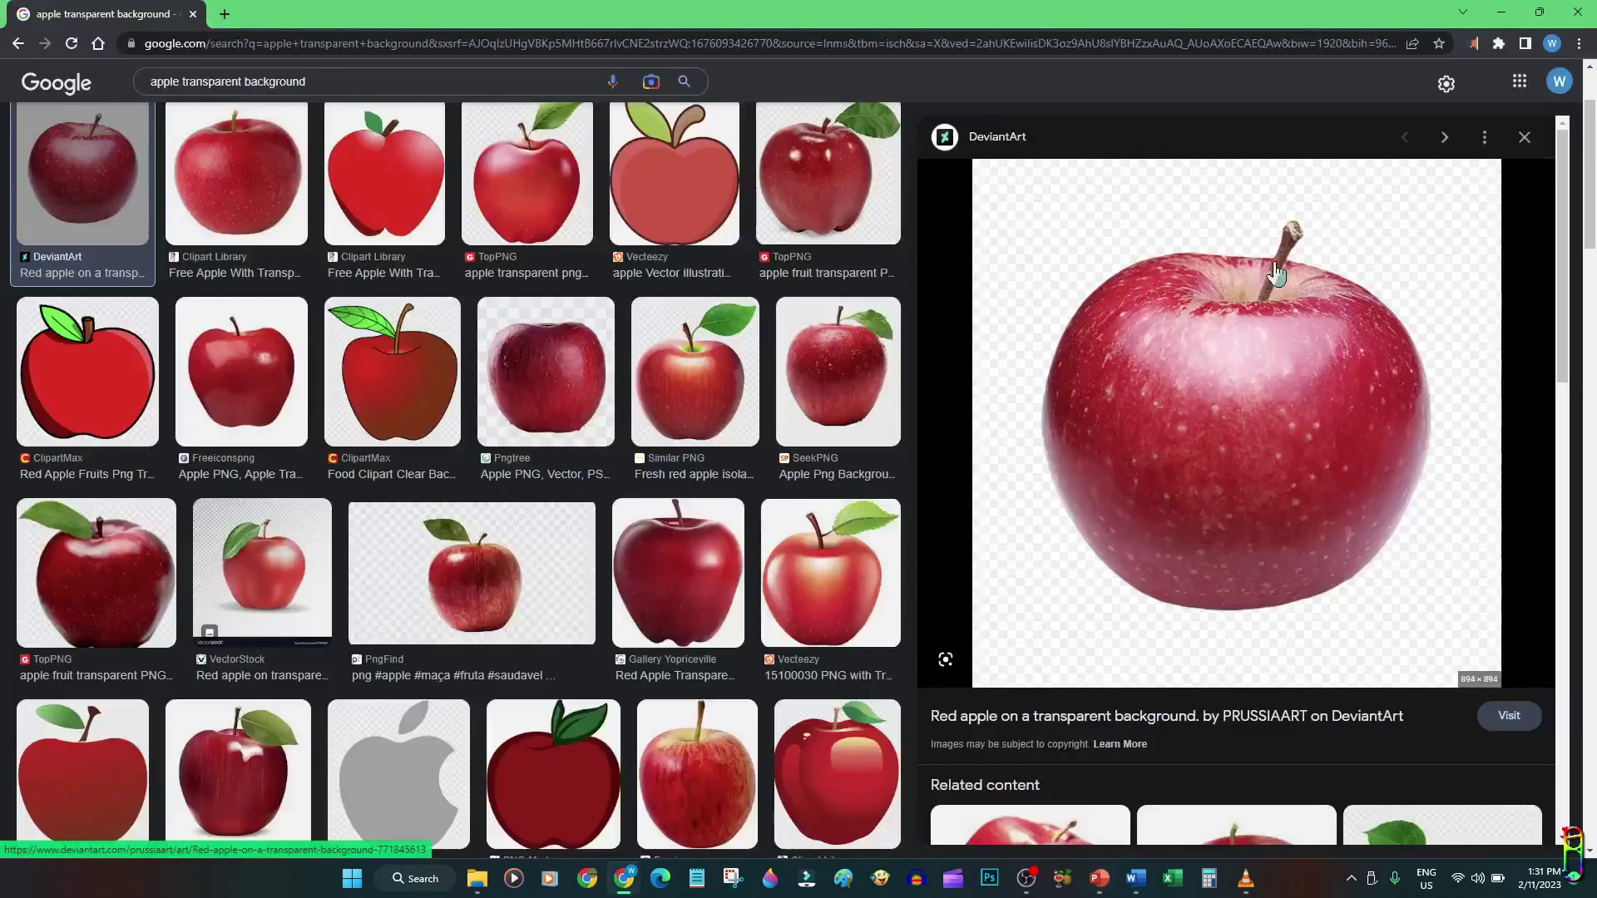
- Compare the Clipart Library apples, then copy the TopPNG red apple with a green leaf
click(277, 183)
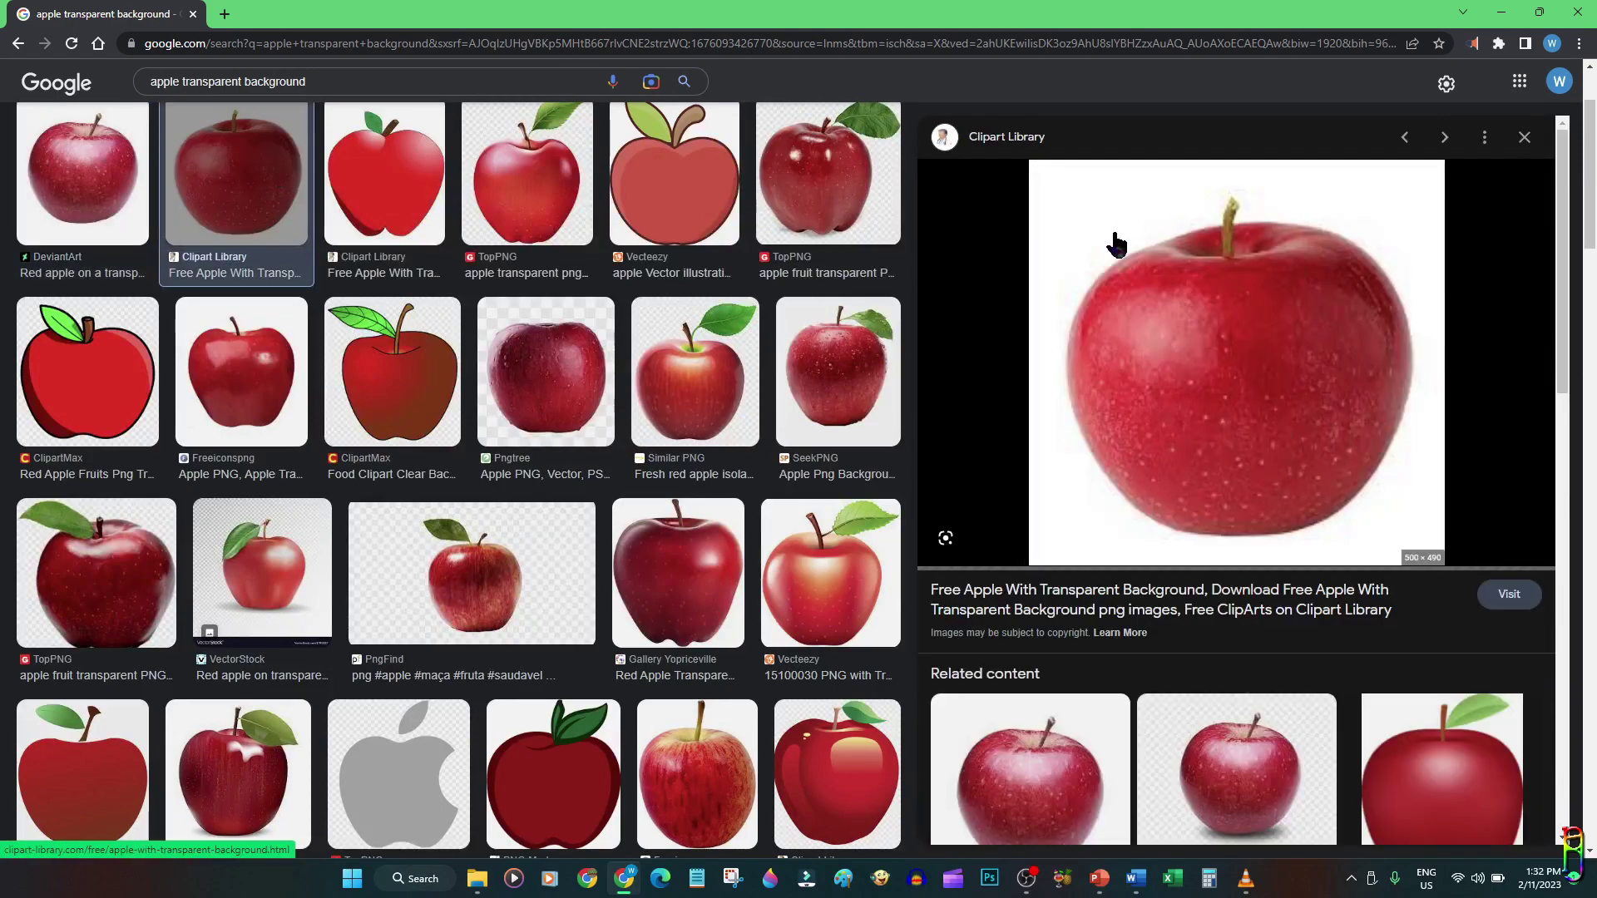
click(384, 179)
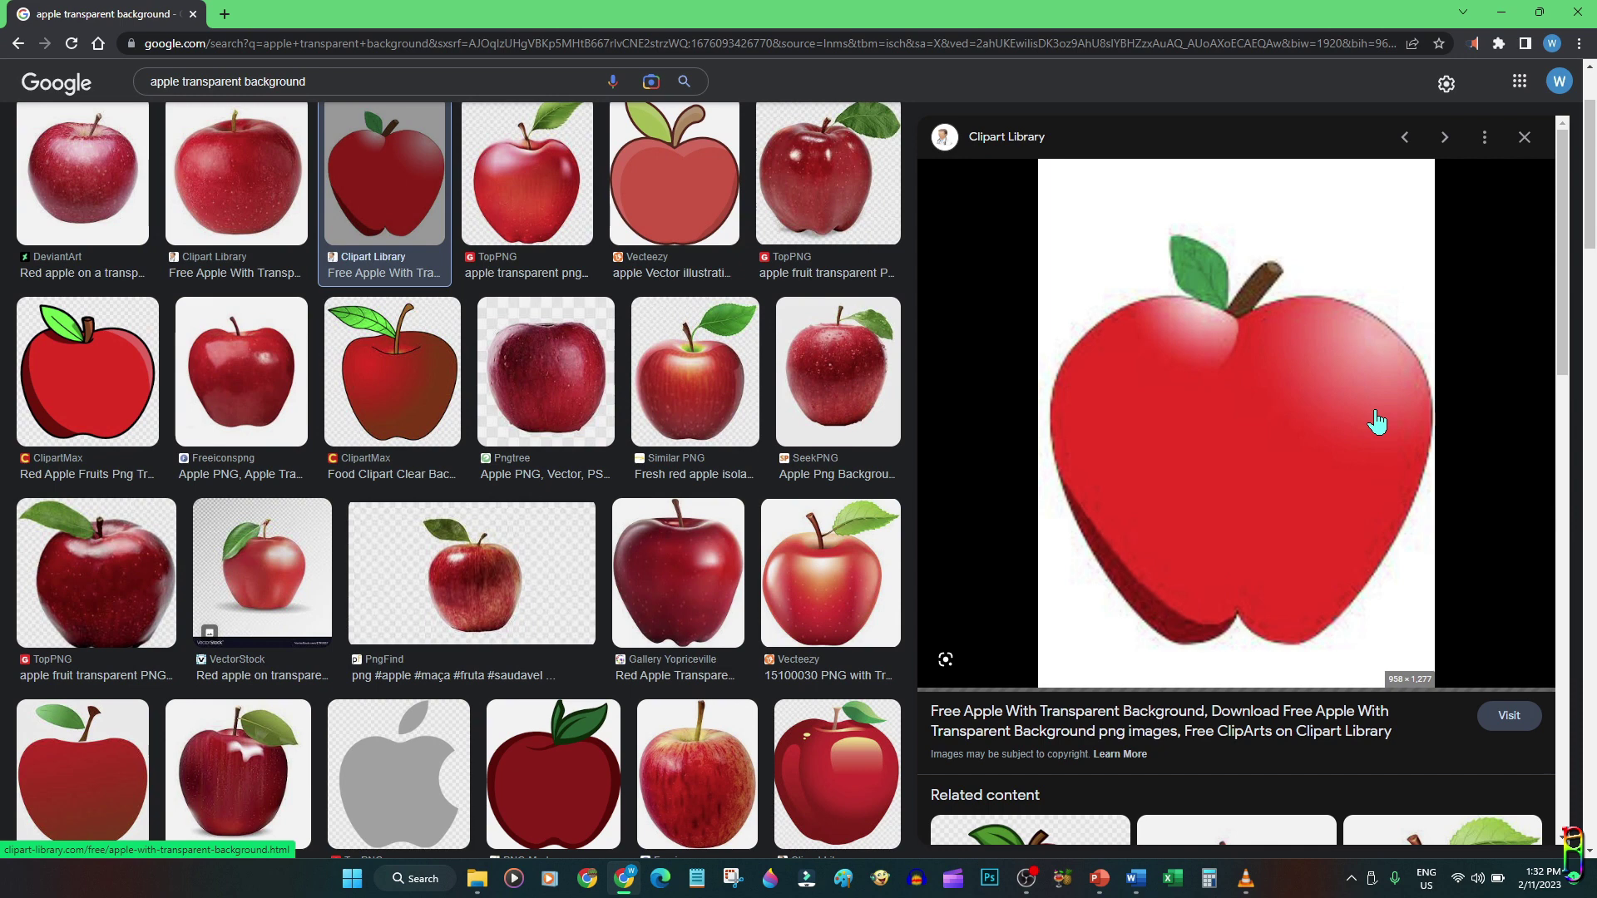
click(532, 171)
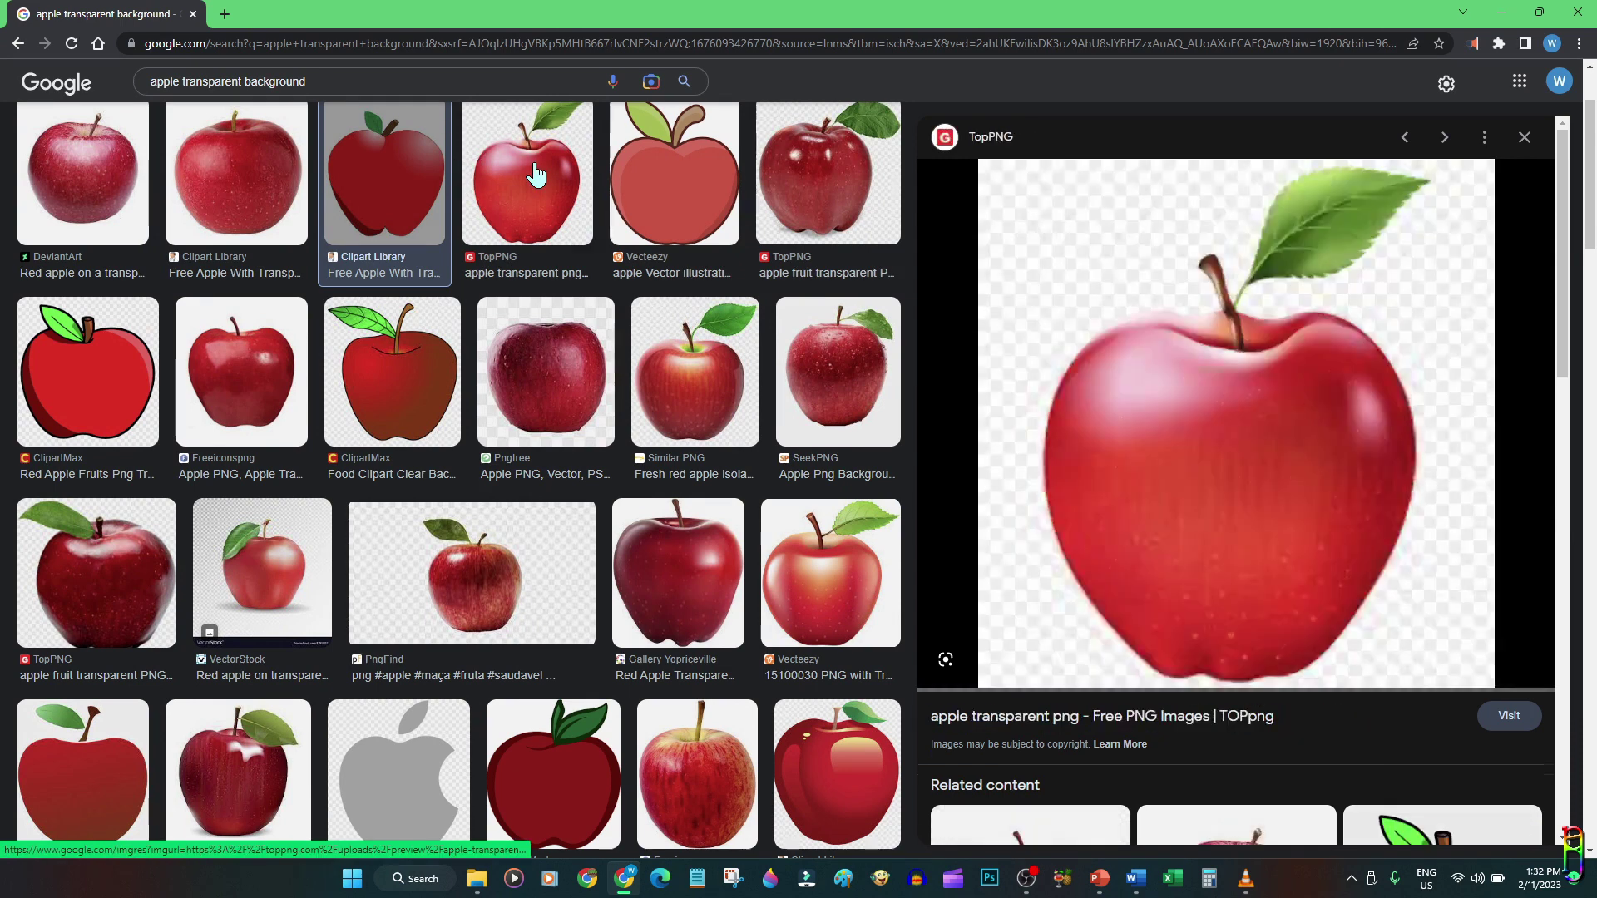
right_click(1177, 281)
click(1280, 474)
- Paste the TopPNG apple onto slide 1 and move it toward the left side
key(alt+Tab)
key(ctrl+v)
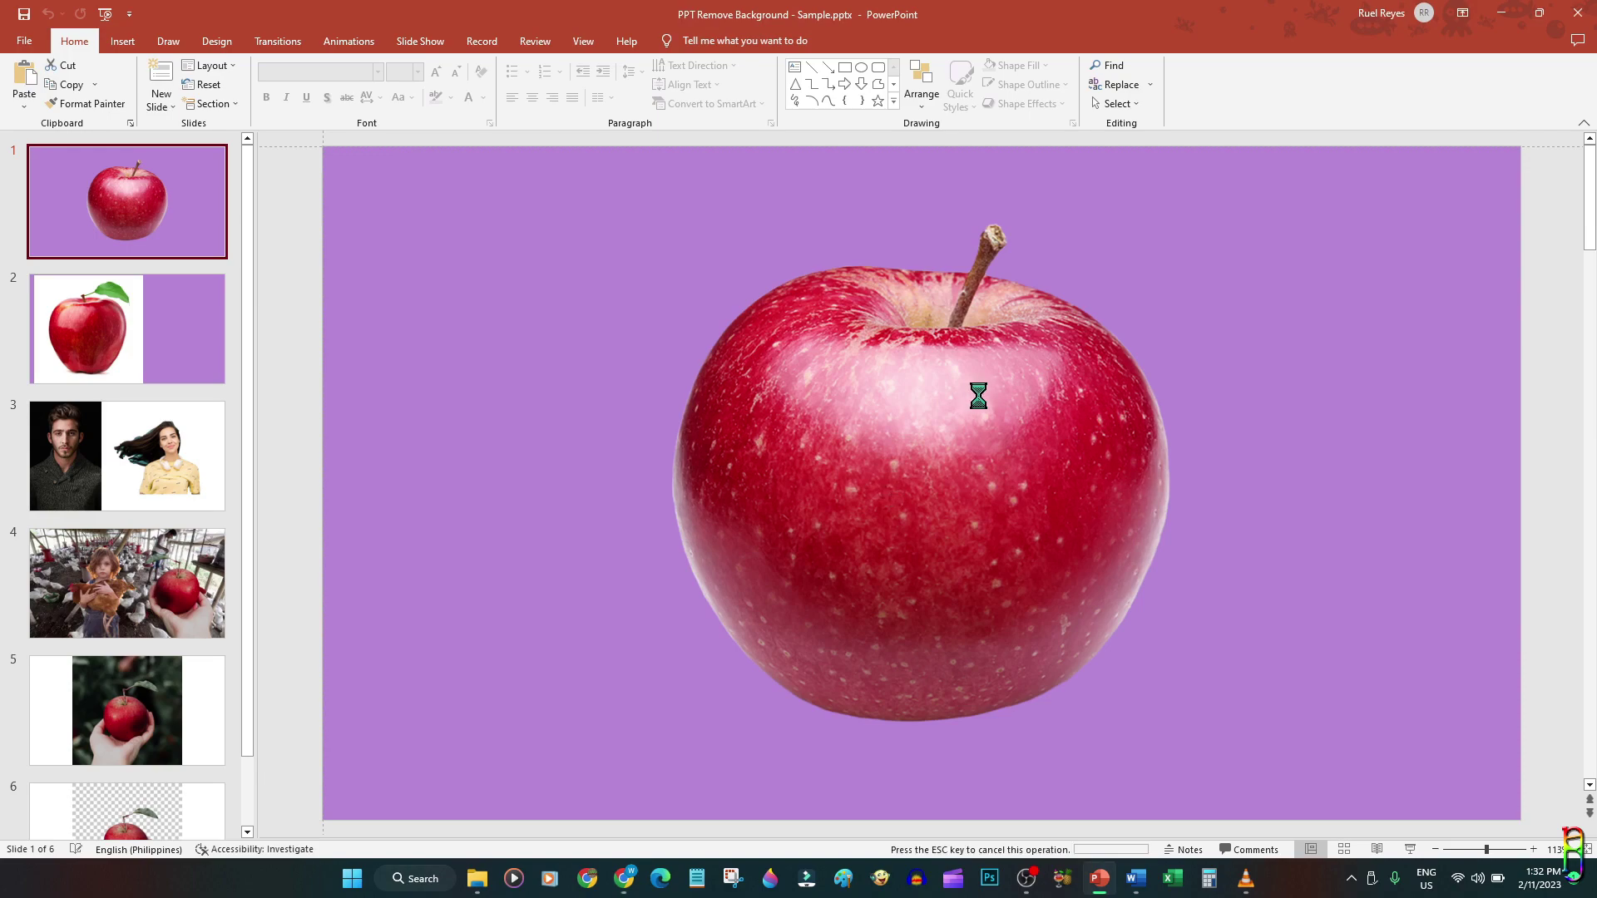
drag(1119, 329, 849, 332)
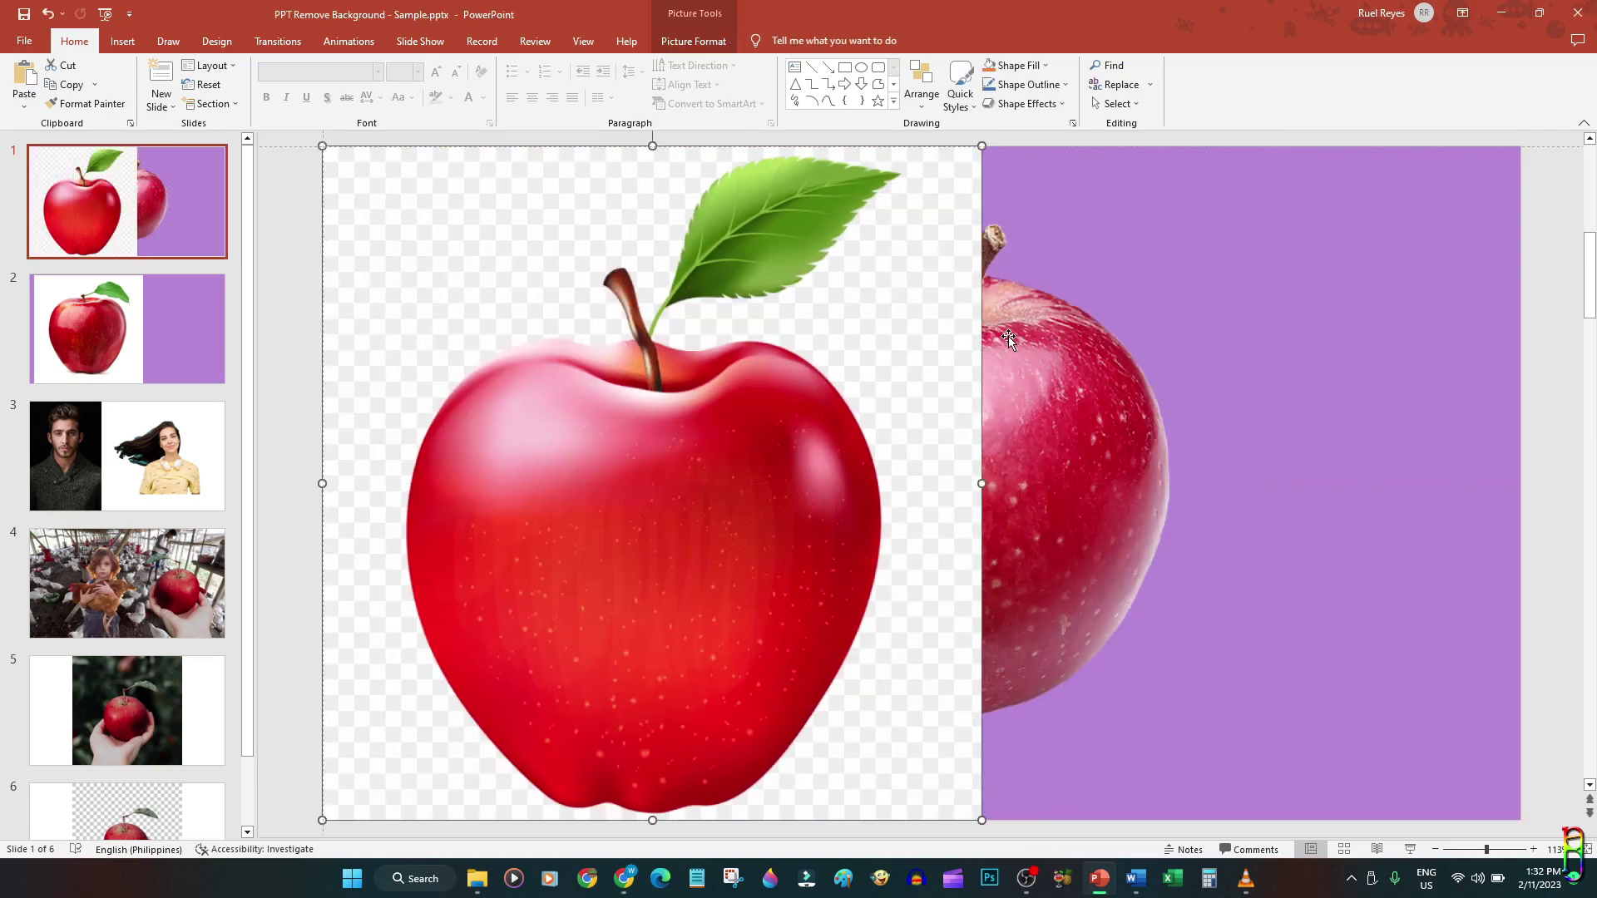
- Copy a second TopPNG apple, paste it onto slide 1, then go to slide 2
key(alt+Tab)
click(824, 179)
right_click(1268, 316)
click(1323, 490)
key(alt+Tab)
key(ctrl+v)
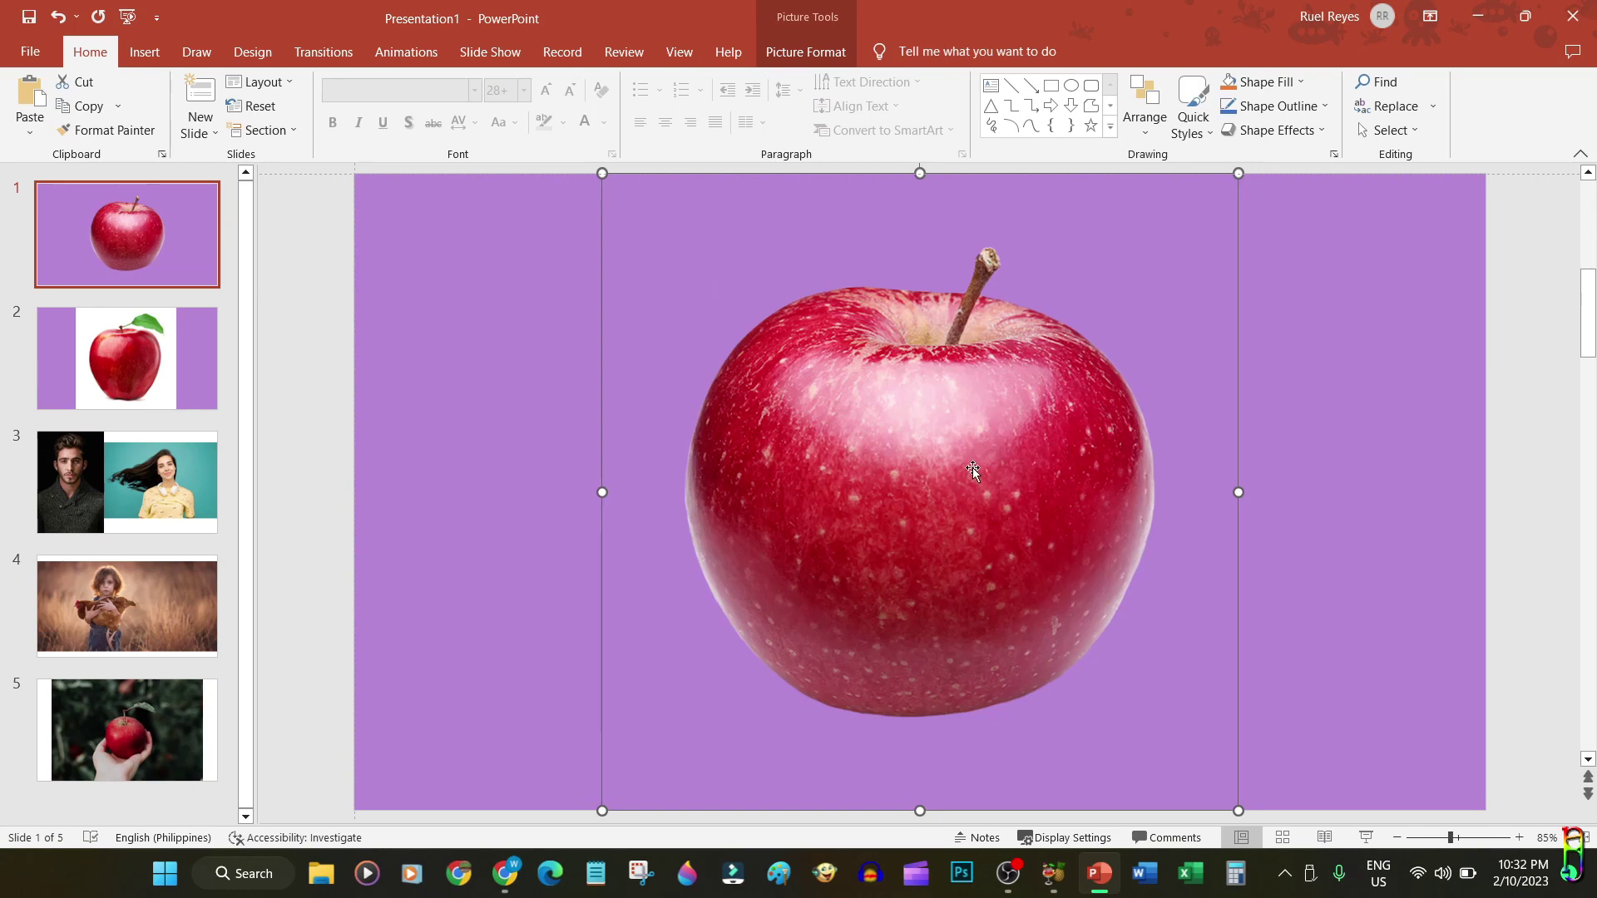
click(1349, 354)
click(153, 382)
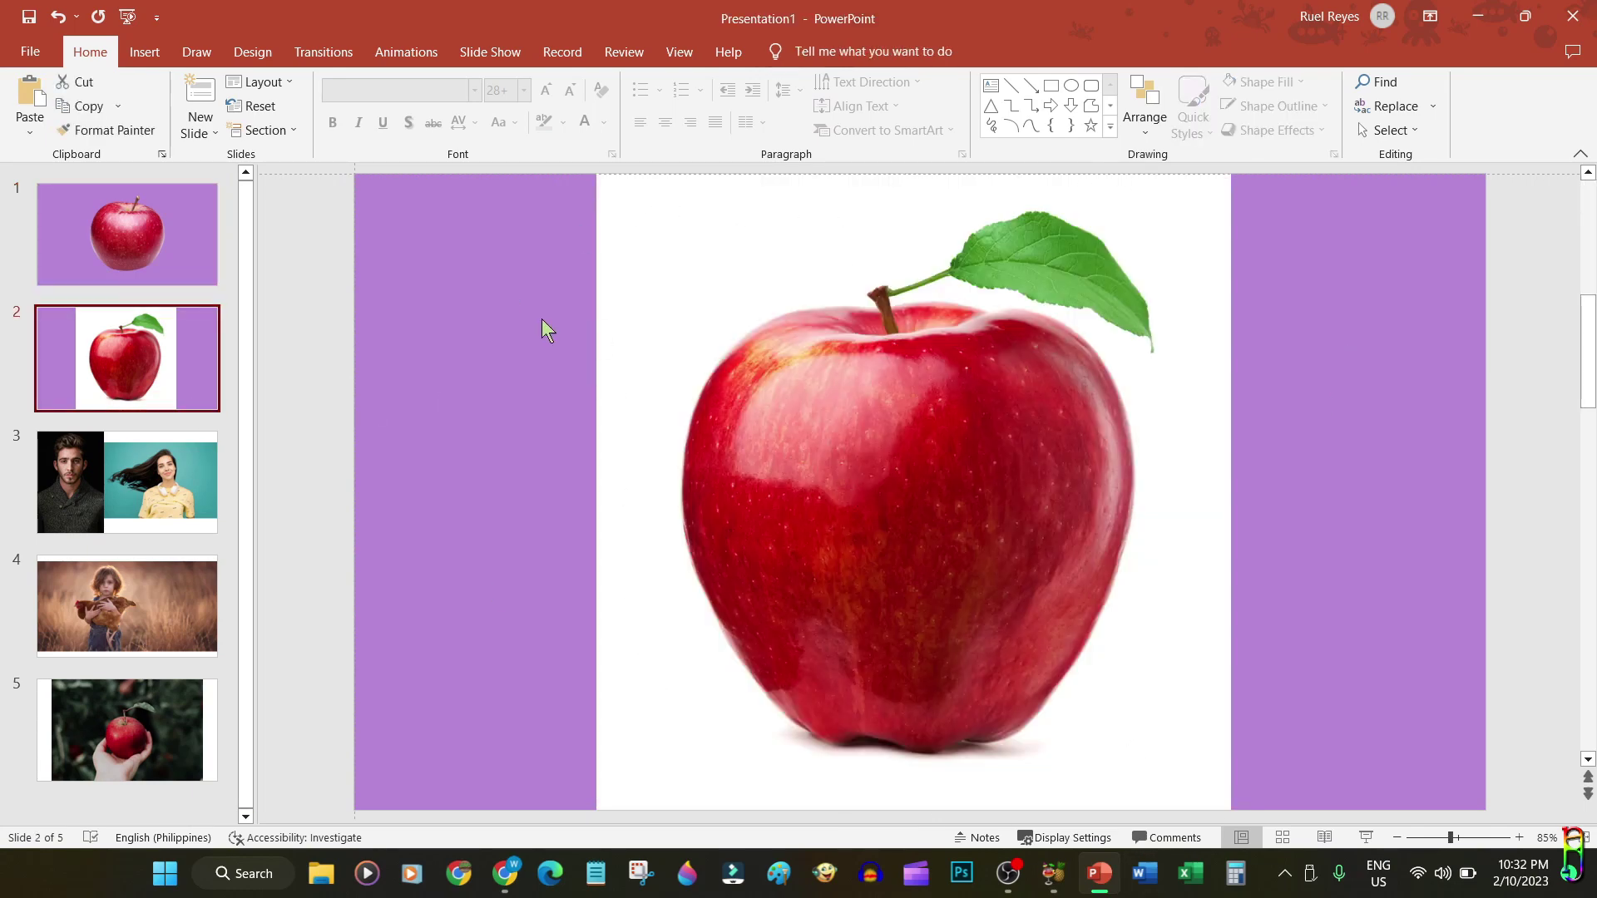
- Make the white backdrop behind slide 2's leafy red apple transparent using Set Transparent Color
click(888, 450)
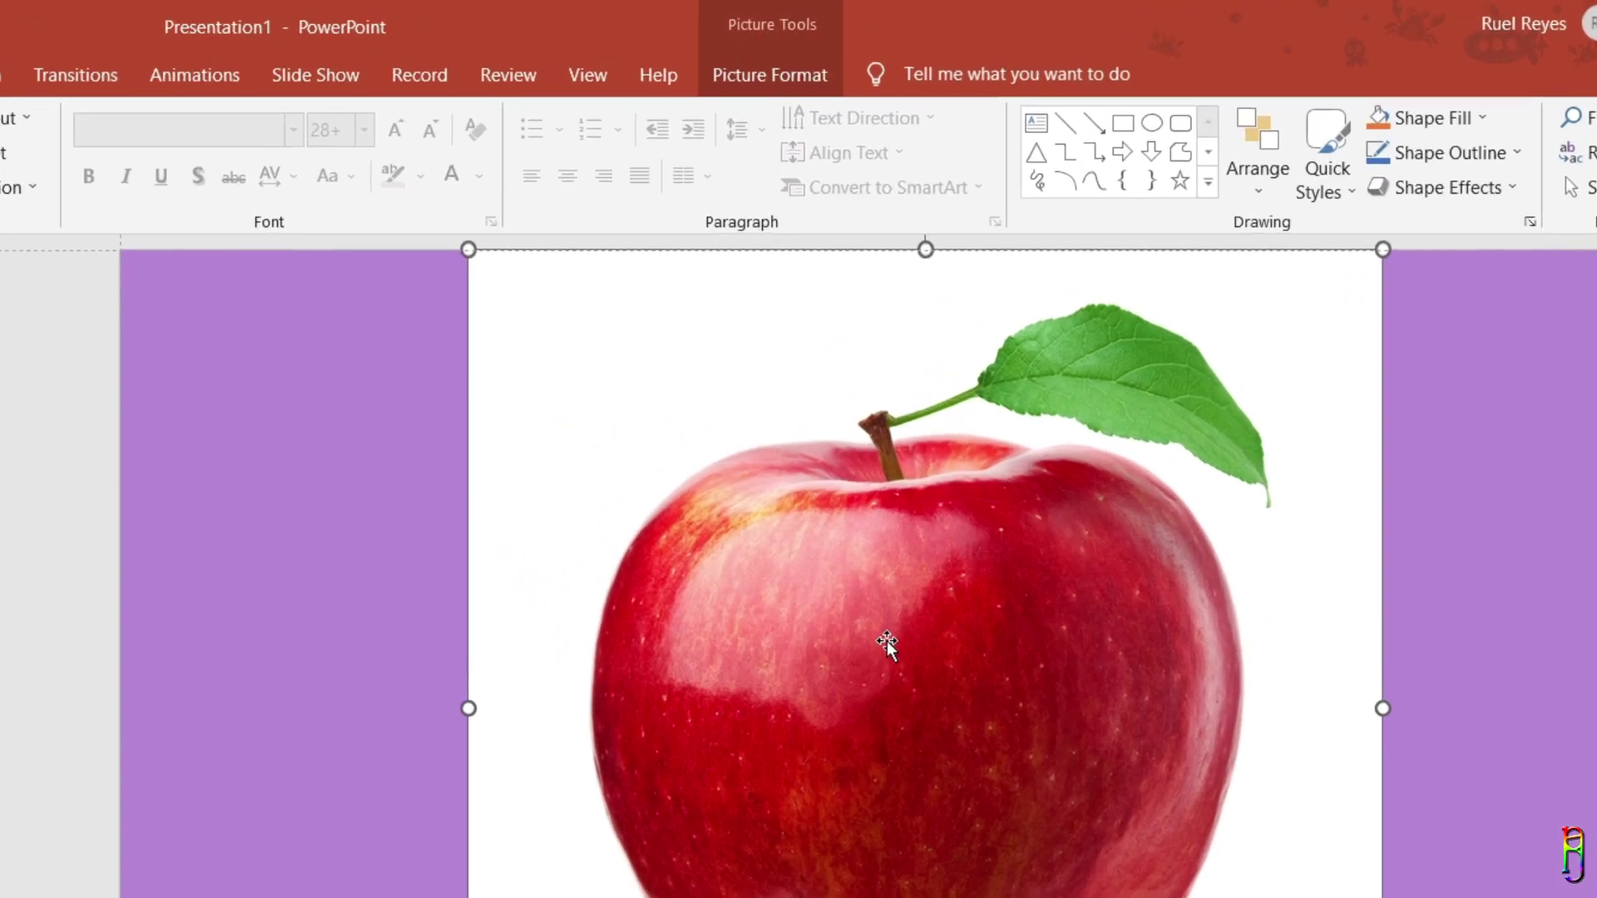
double_click(887, 646)
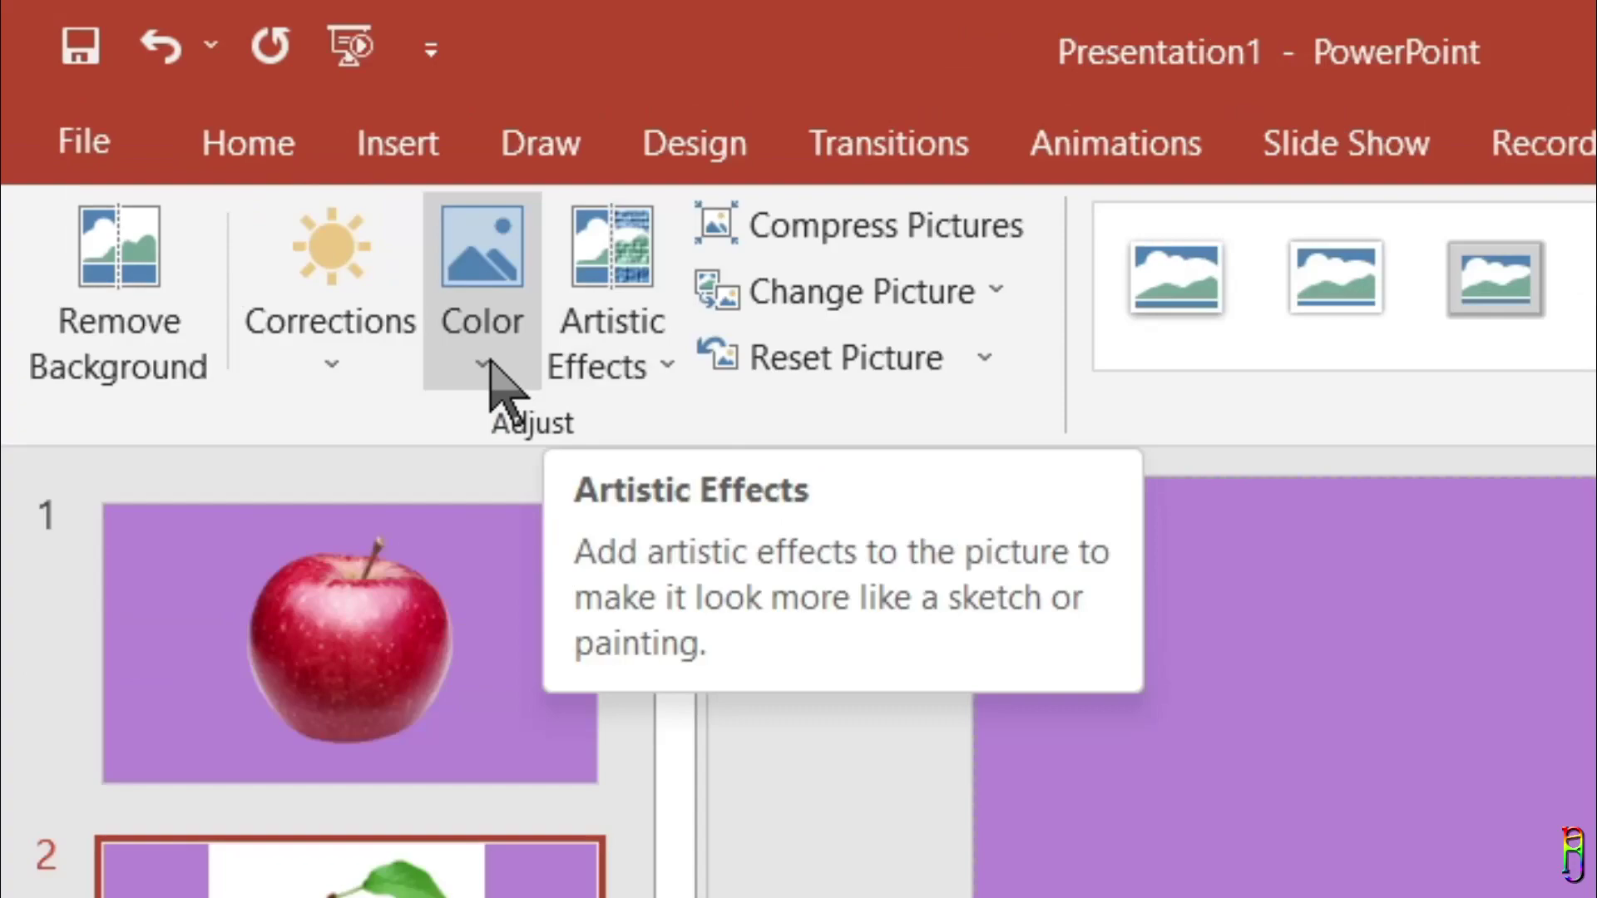
click(257, 196)
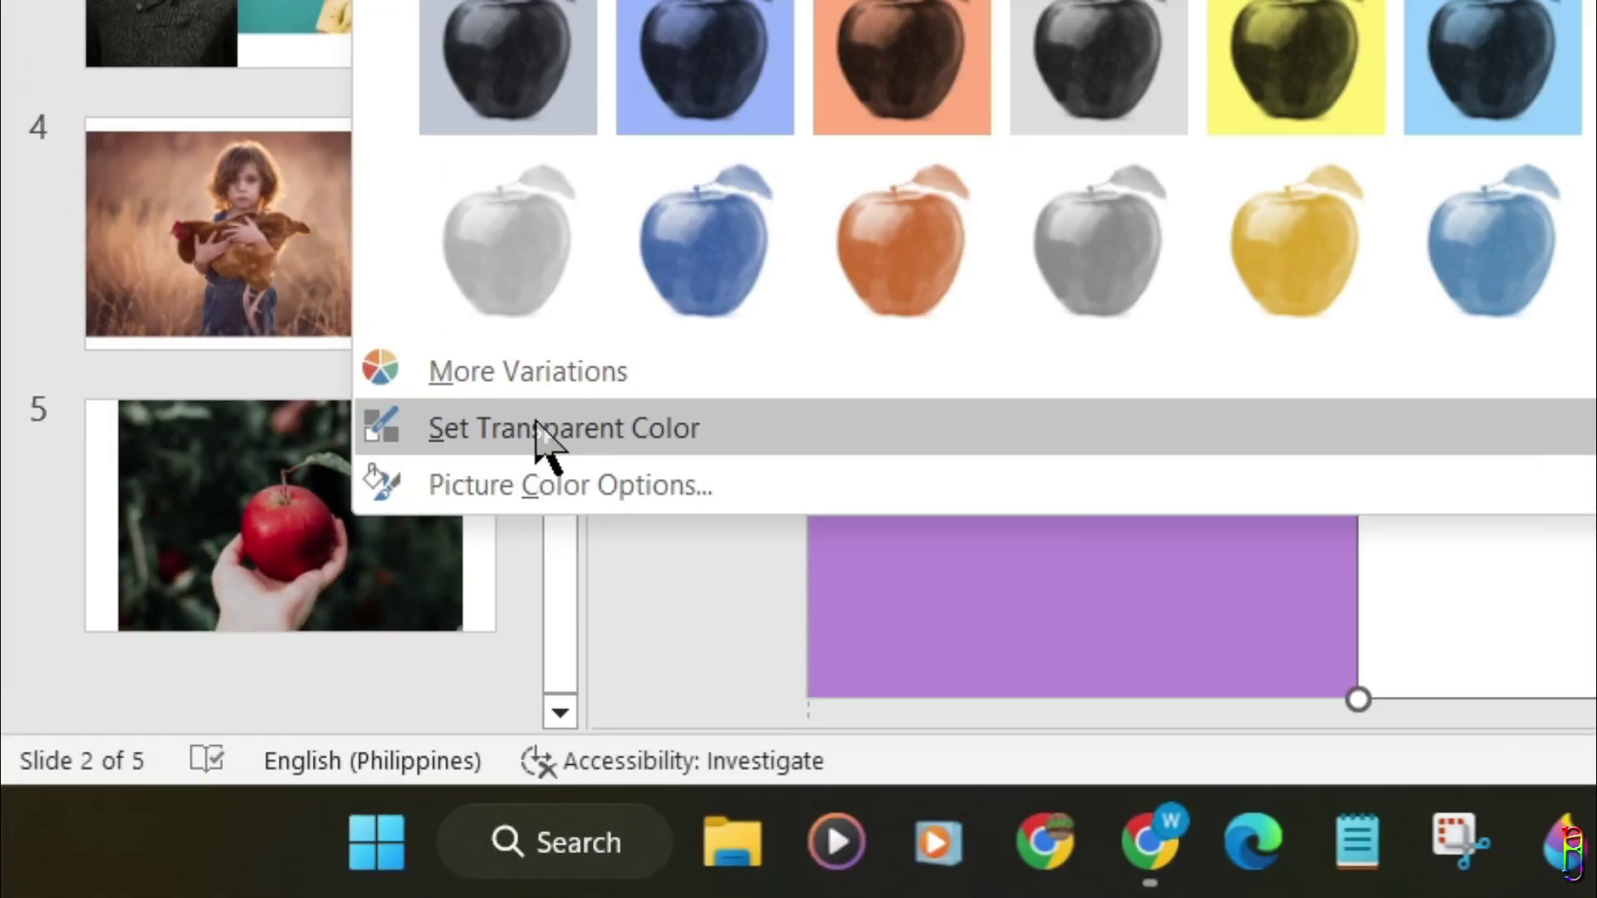
click(647, 333)
click(780, 211)
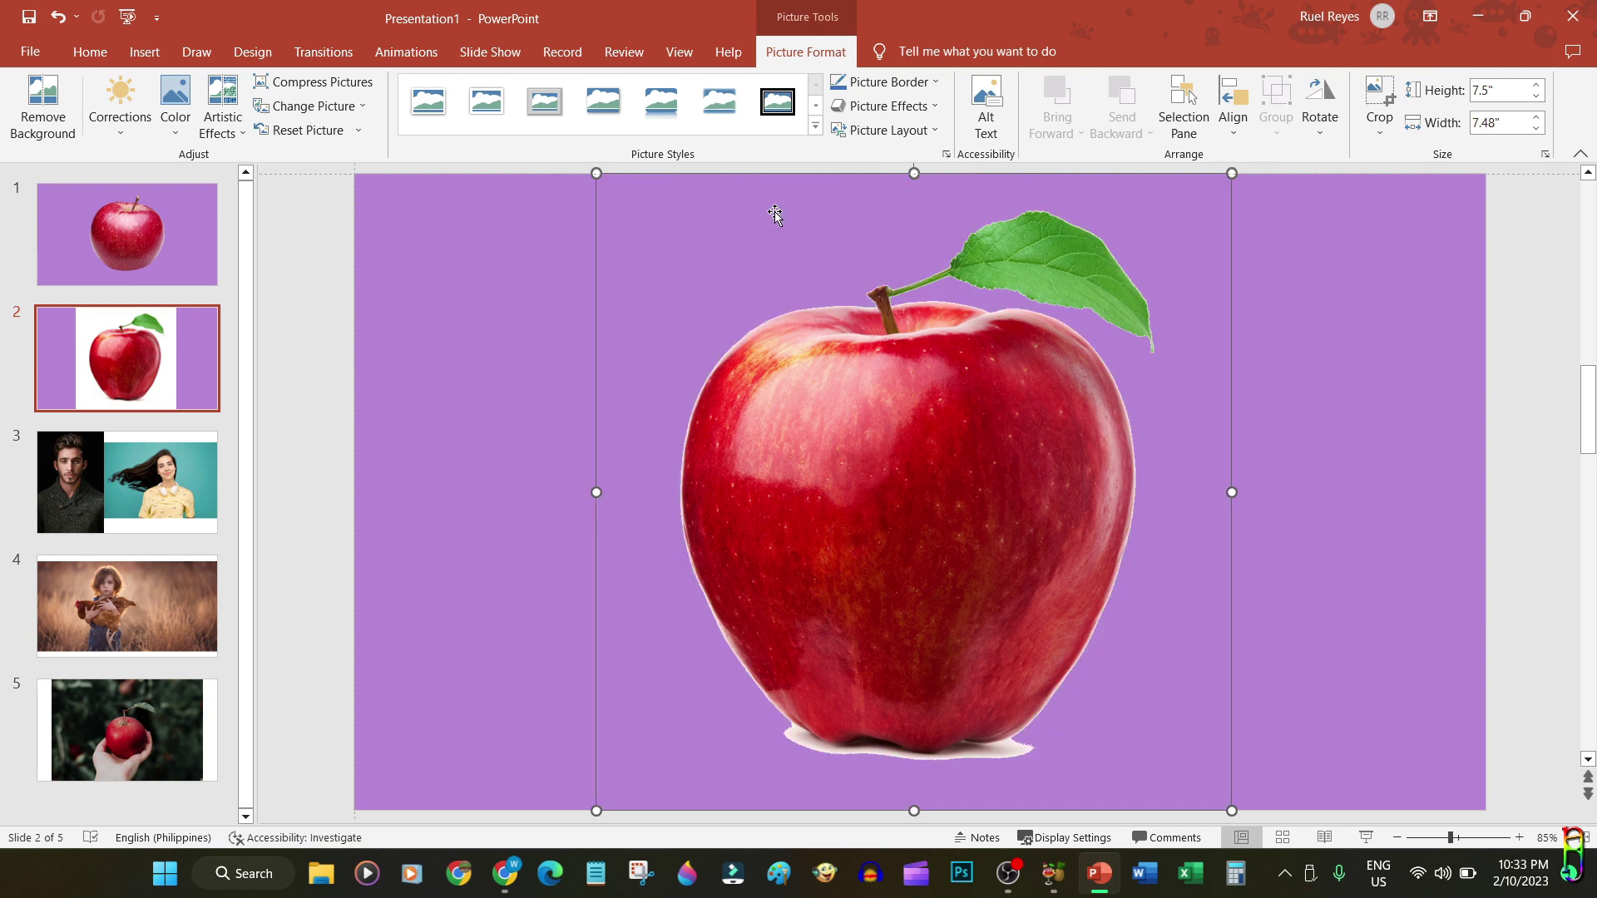
click(1415, 494)
click(951, 410)
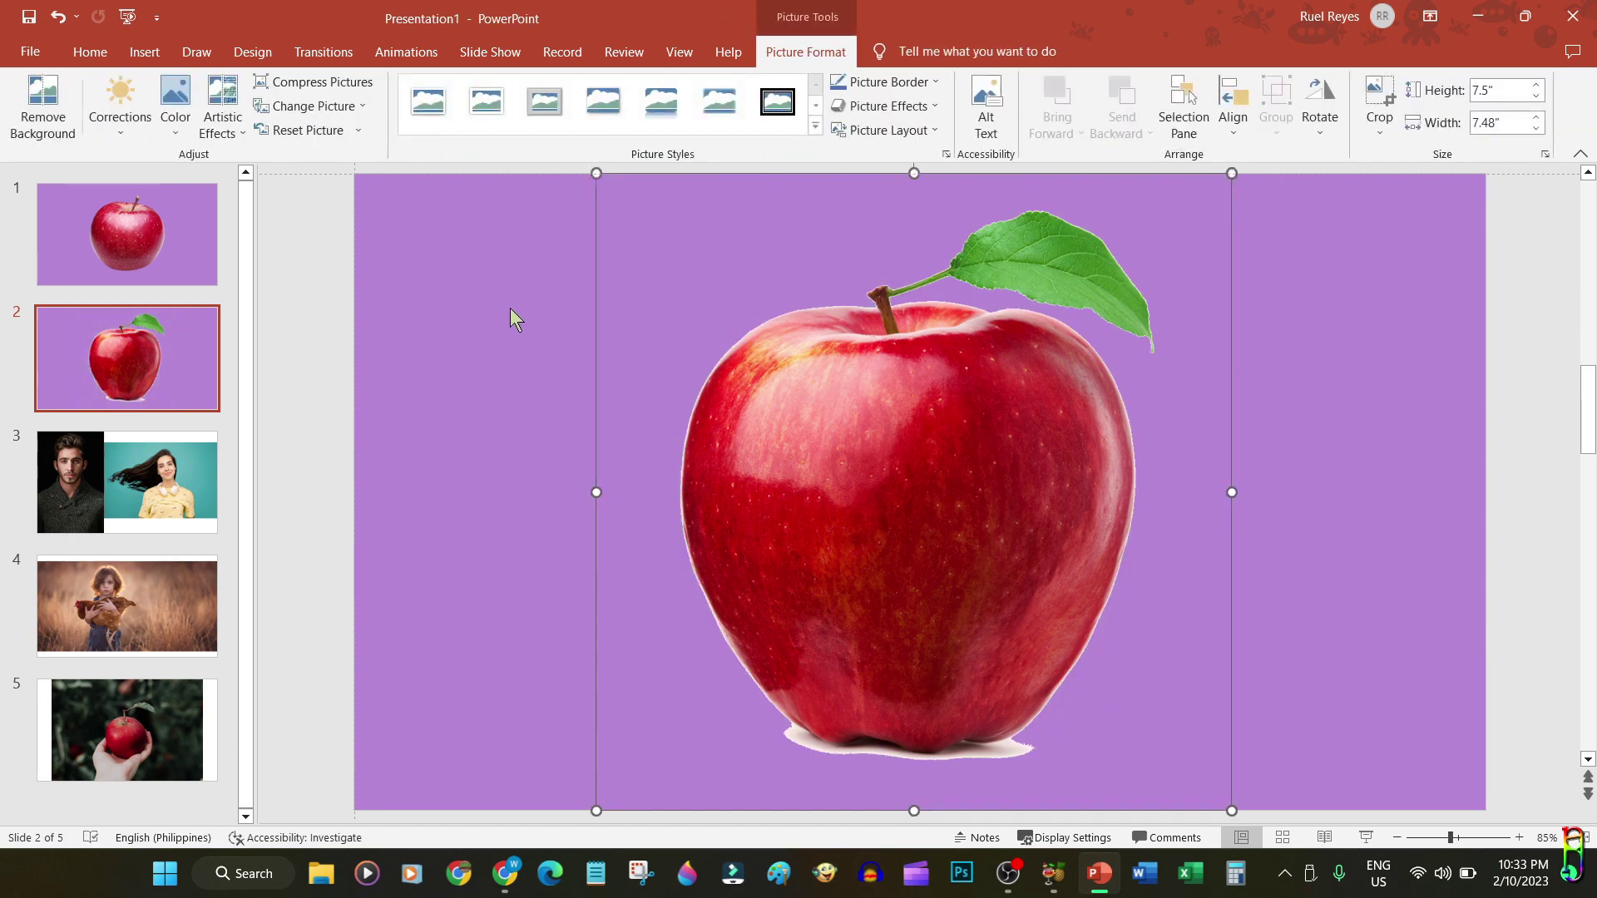
- On slide 3, make the teal background of the woman's photo transparent
click(74, 524)
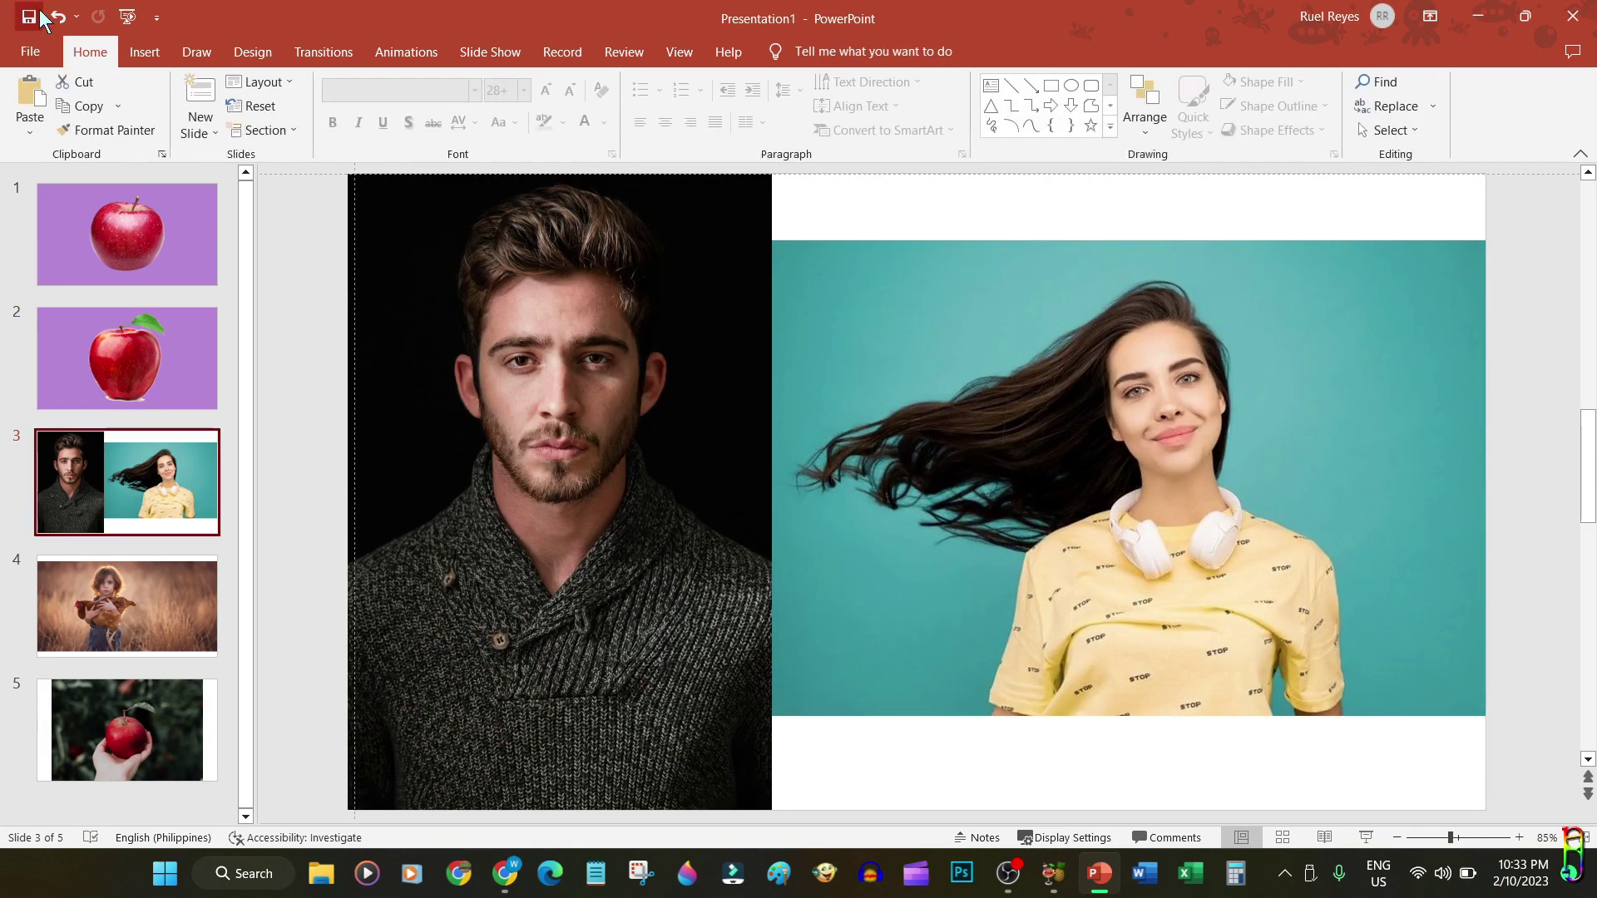
click(1400, 491)
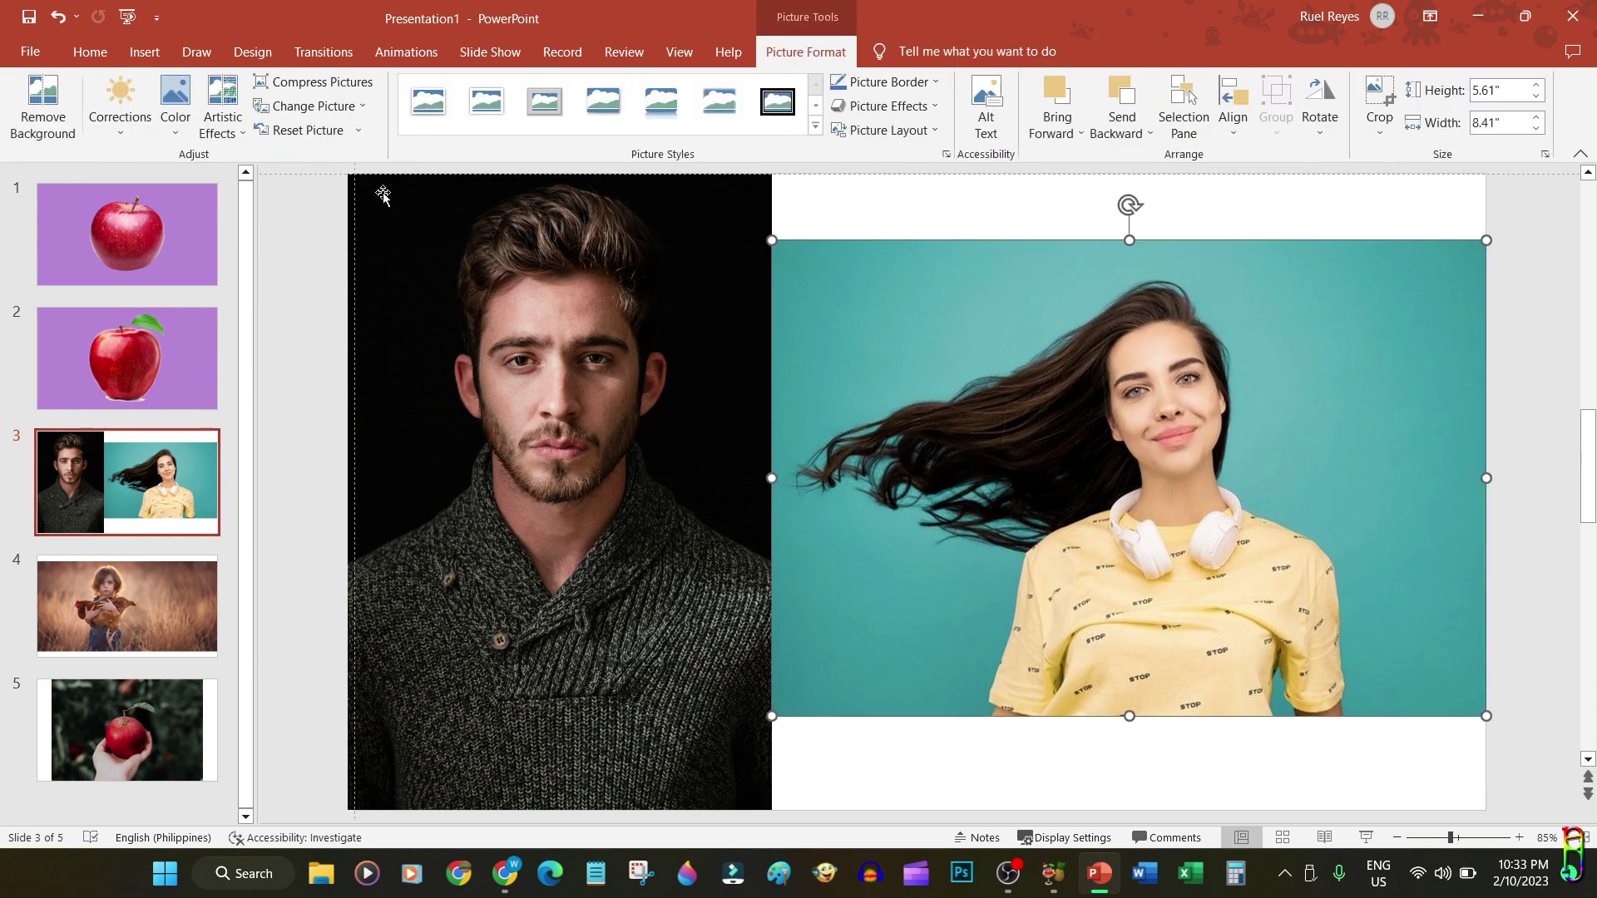
click(175, 125)
click(241, 562)
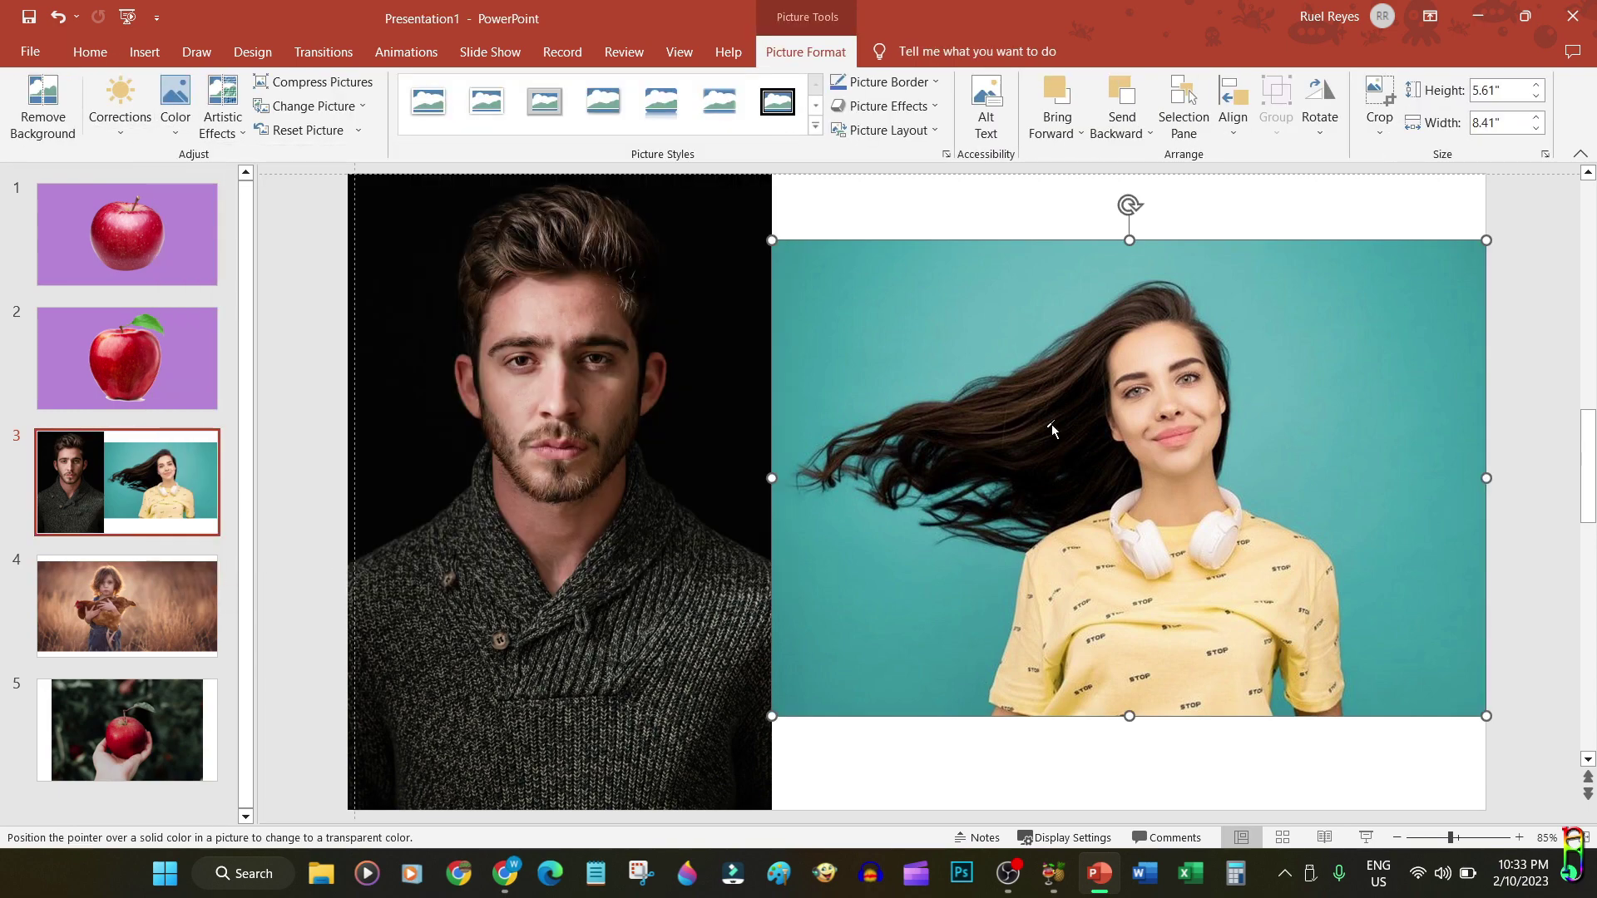
click(1404, 303)
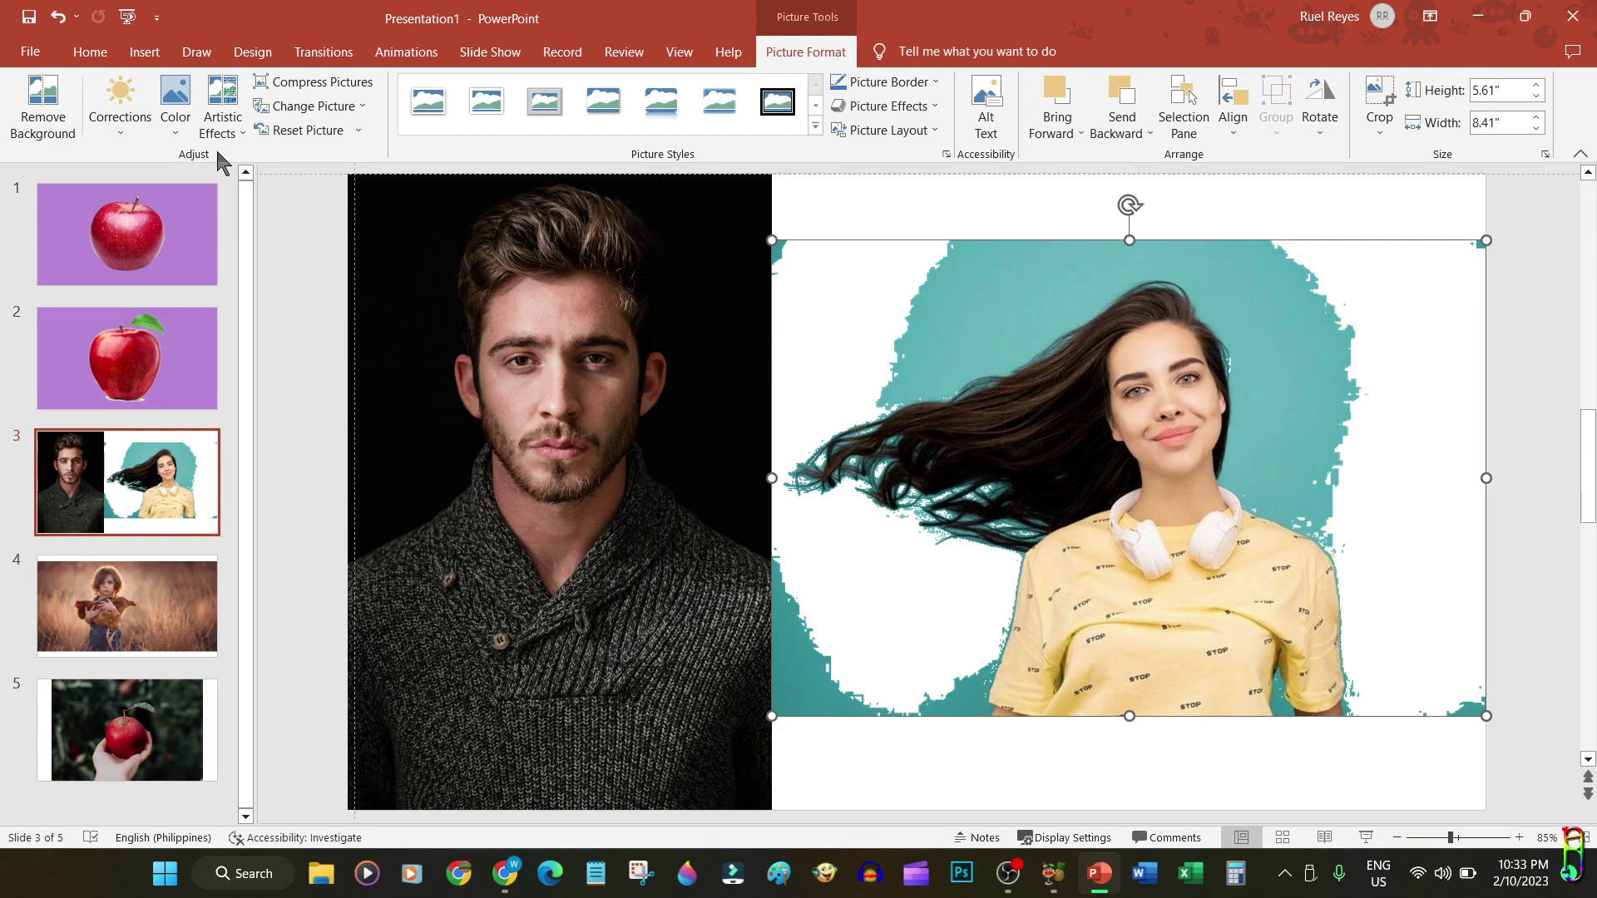
- Reapply Set Transparent Color to other teal areas, leaving a ragged teal patch behind her
click(174, 124)
click(242, 562)
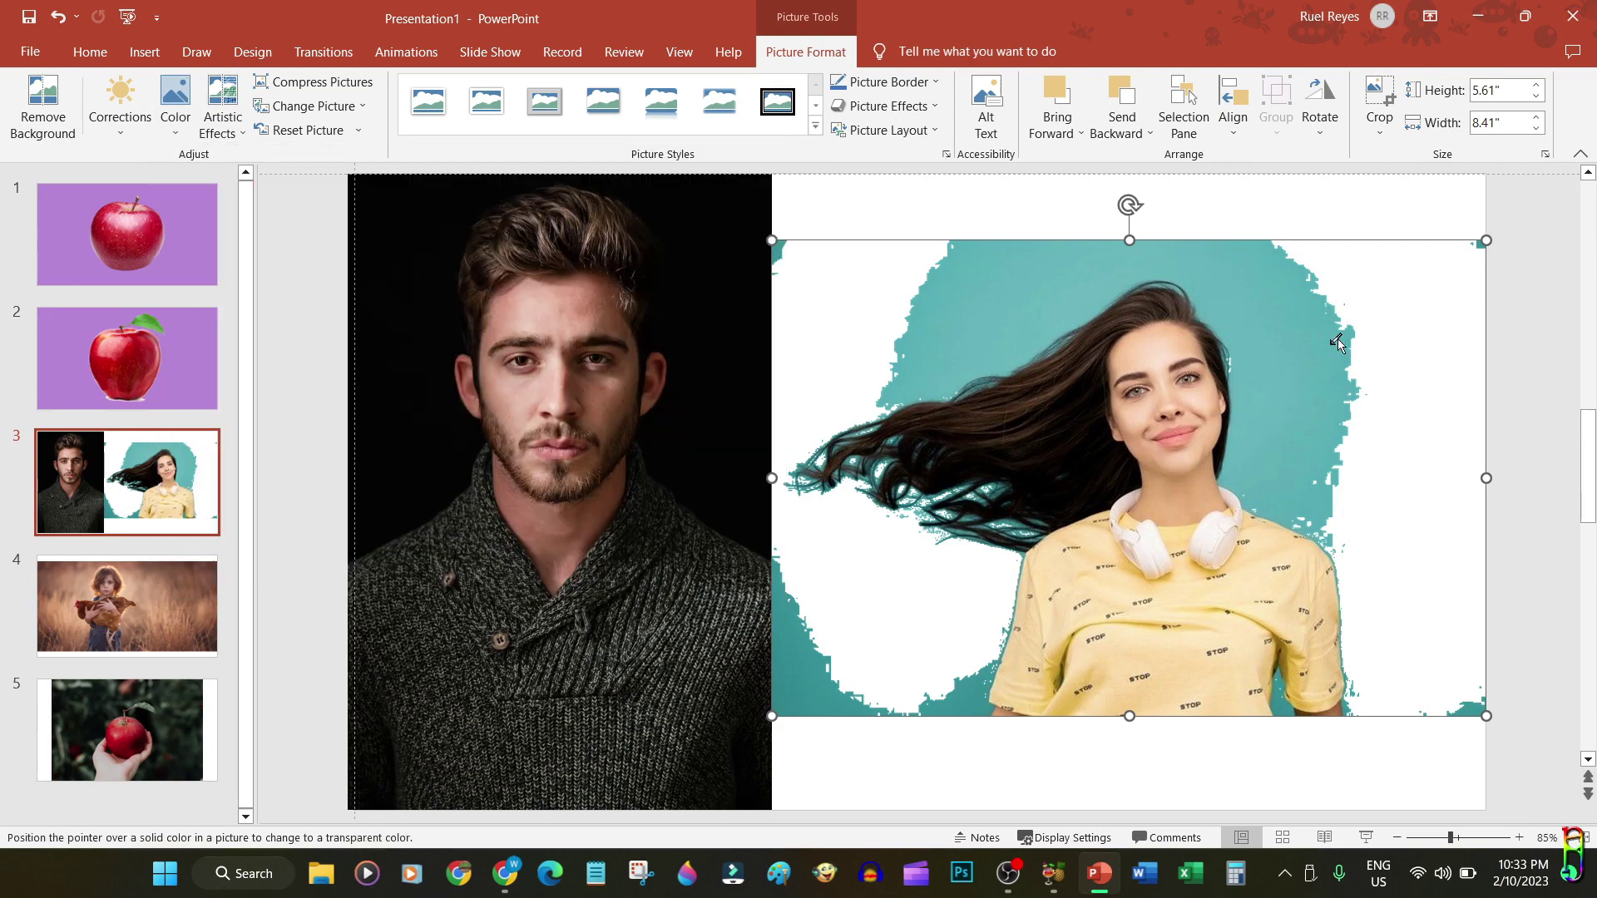
click(1249, 286)
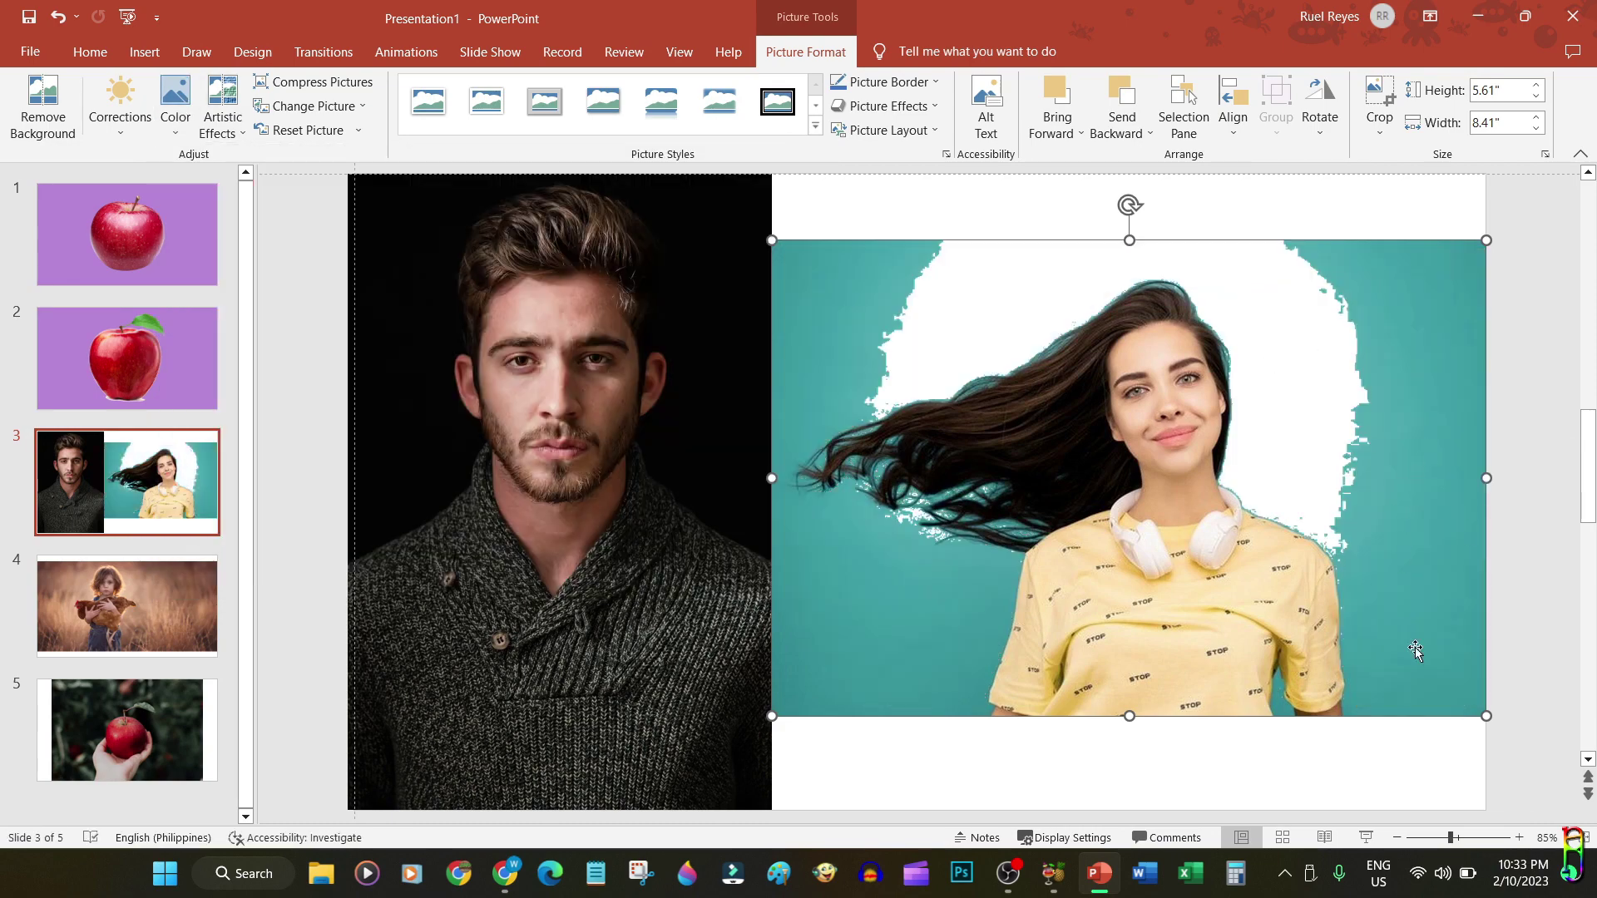
click(176, 125)
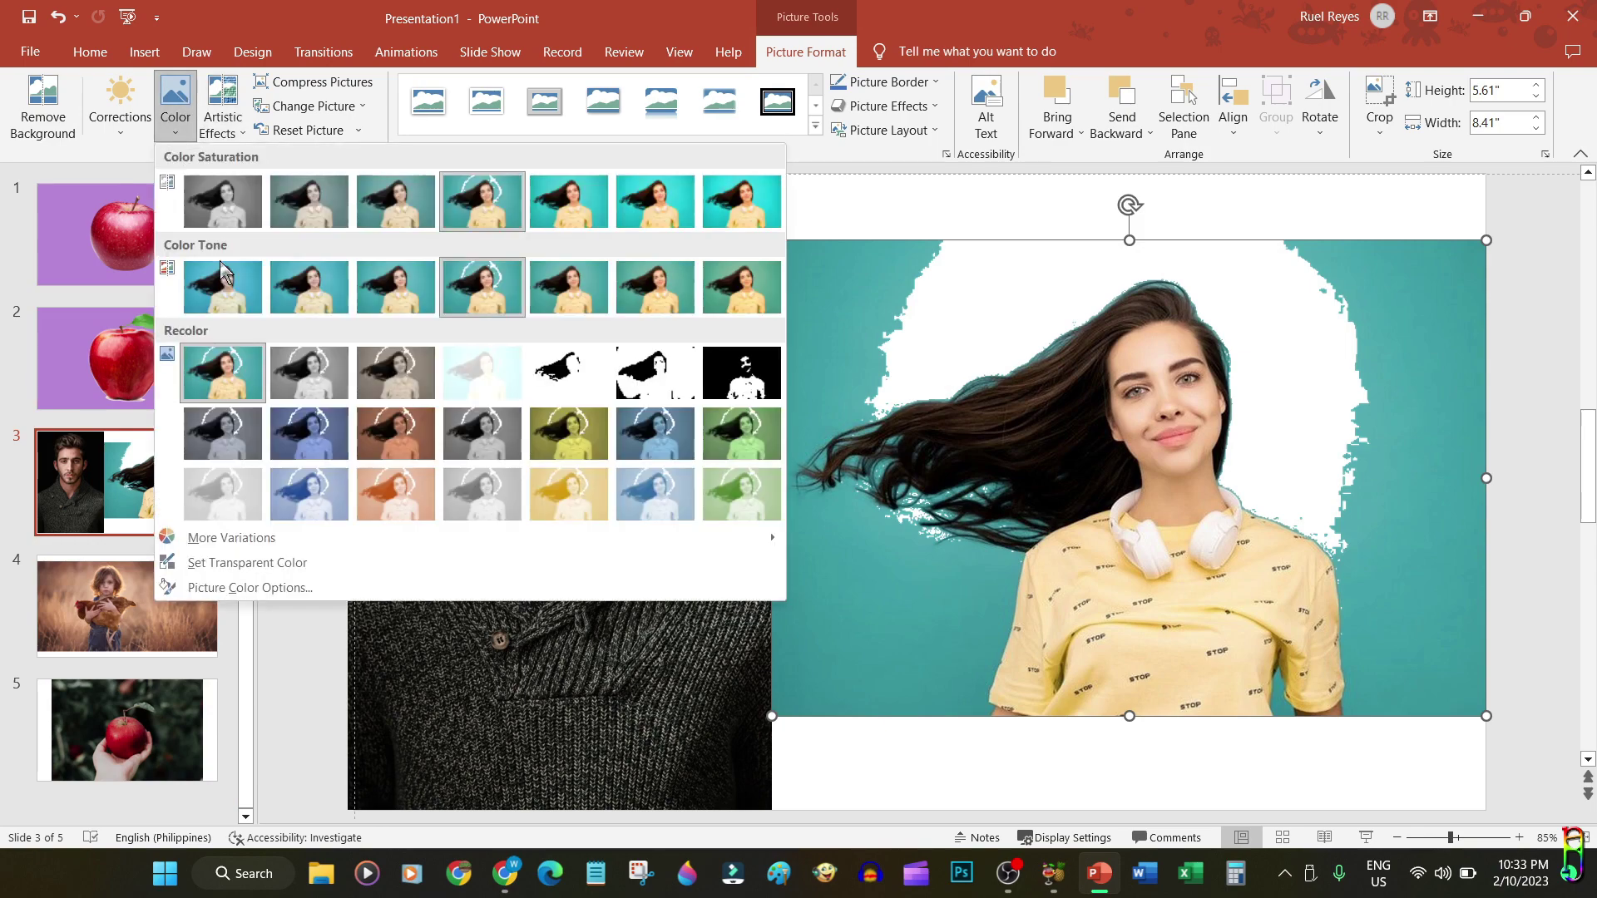
click(242, 563)
click(948, 699)
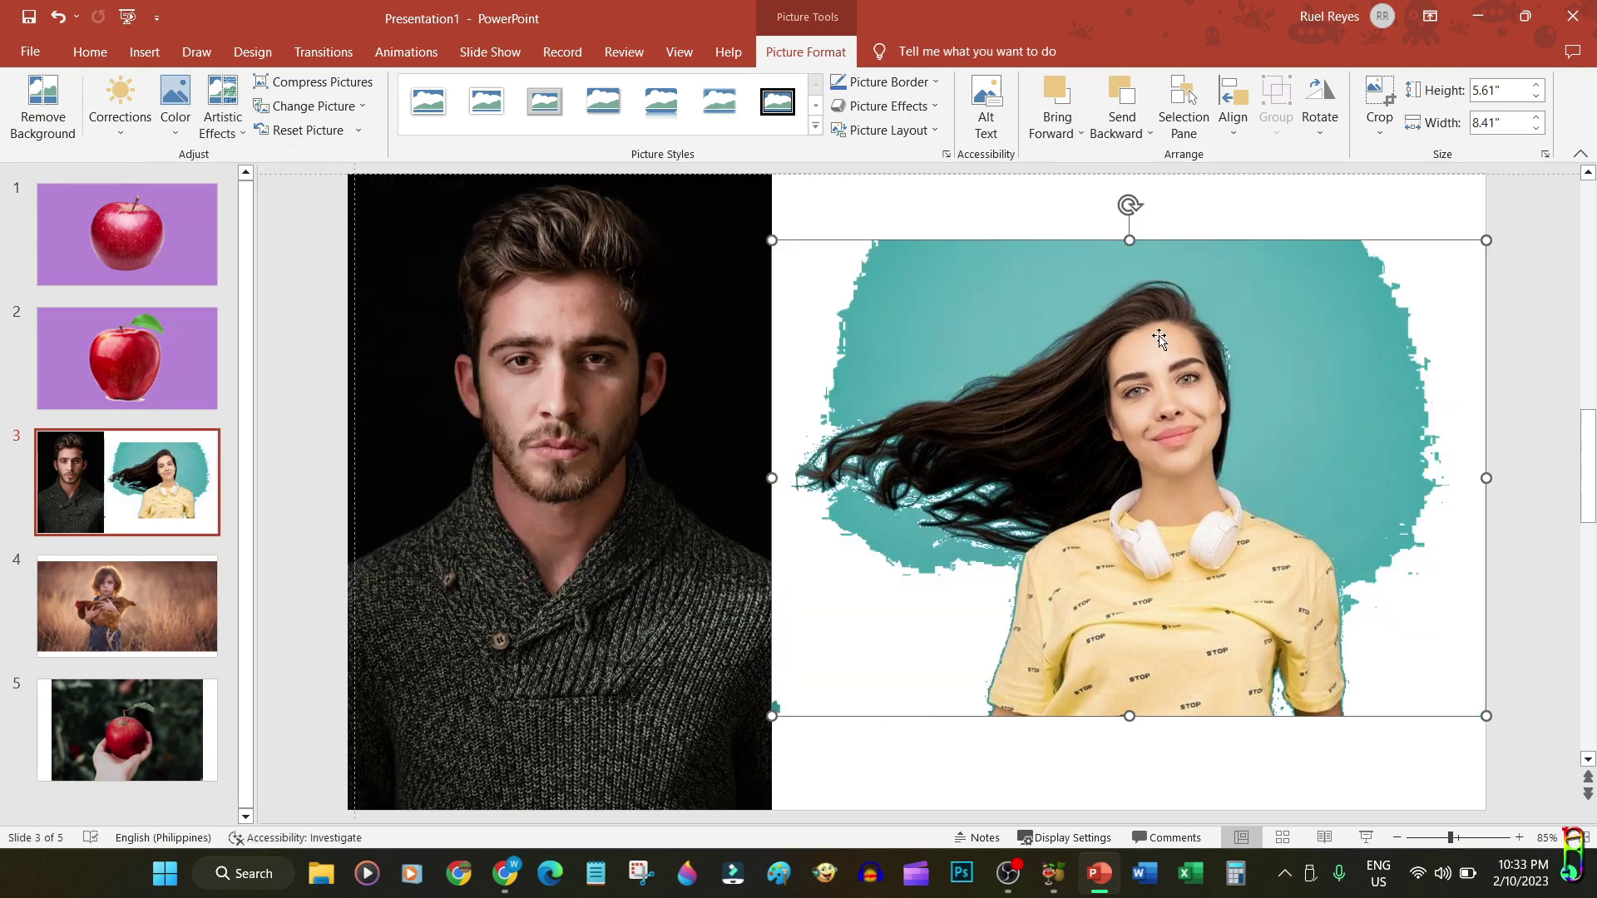
click(519, 357)
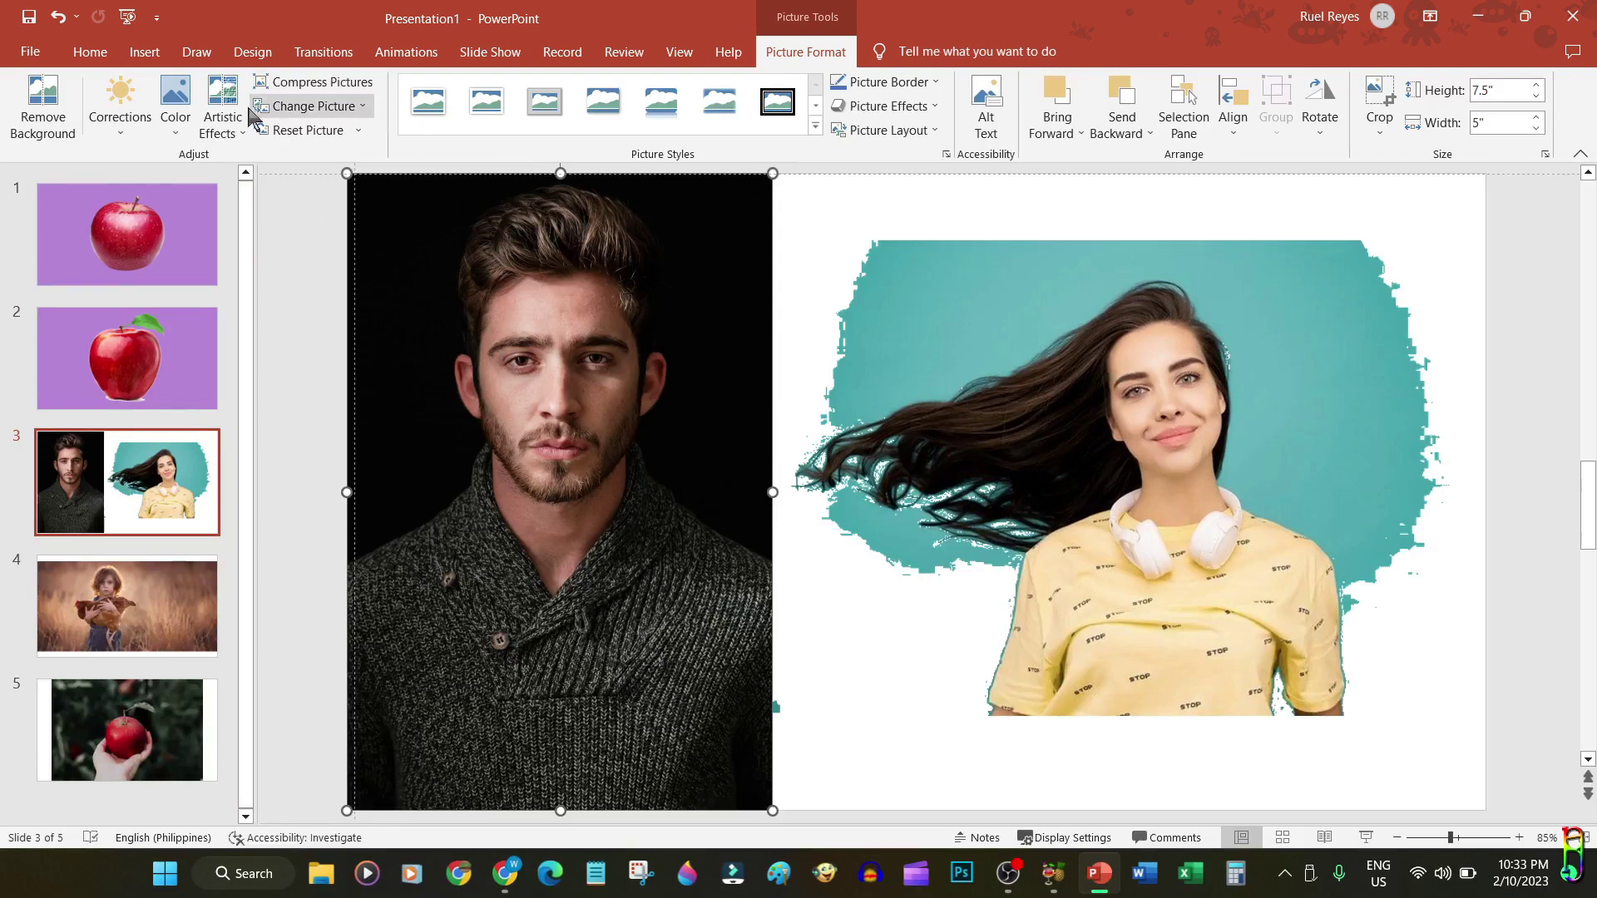
- Make the black backdrop behind the man's photo on slide 3 transparent
click(174, 108)
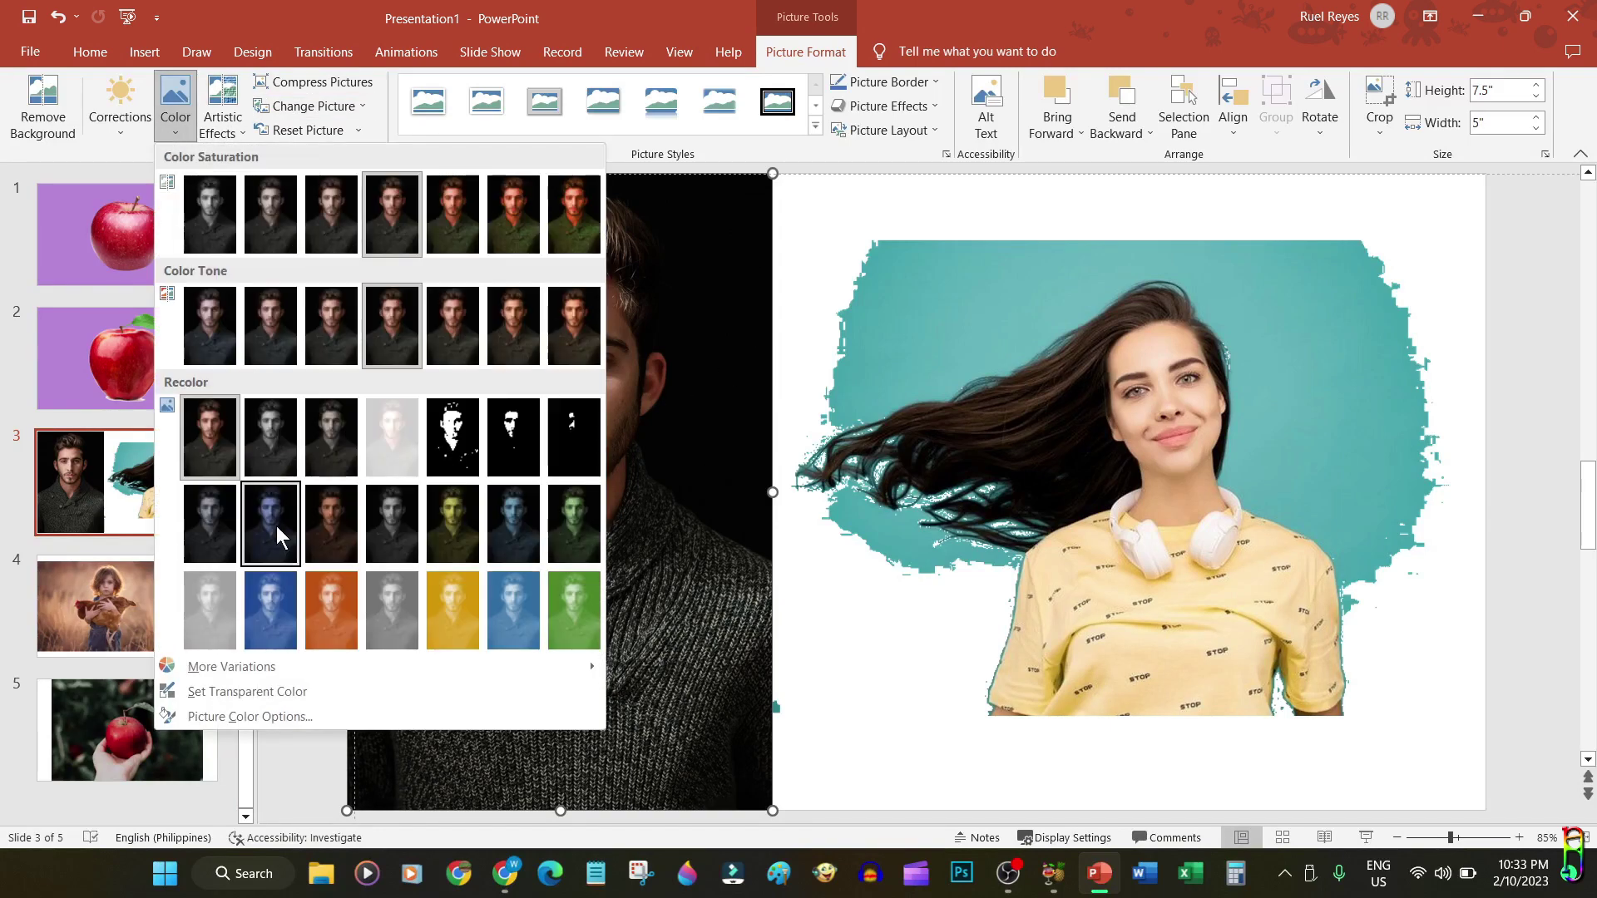
click(220, 692)
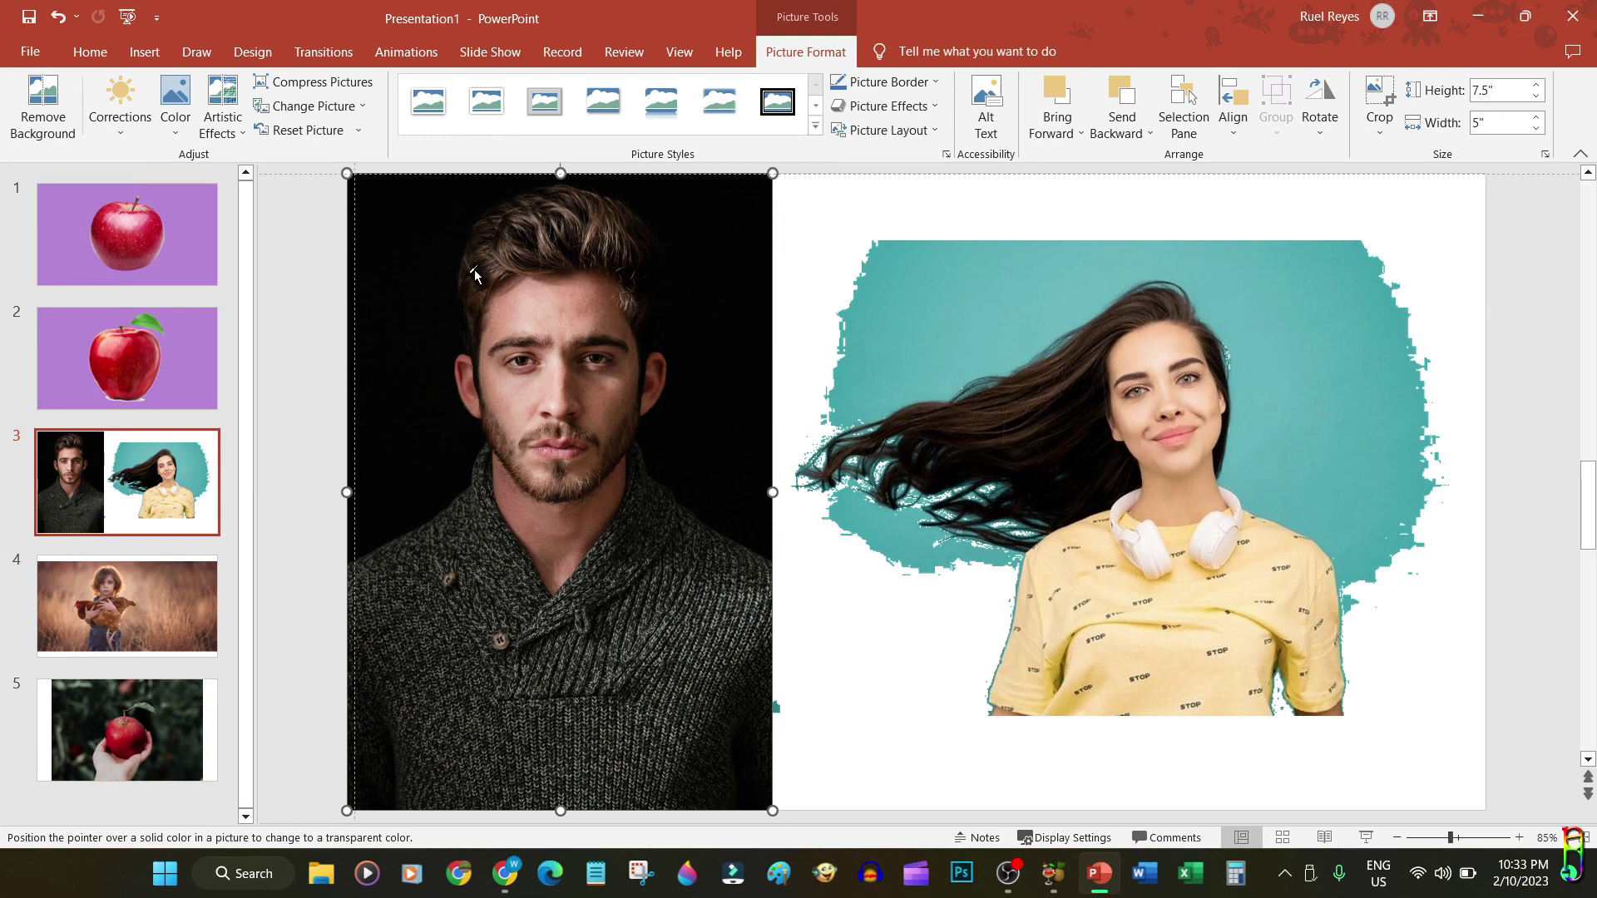
click(708, 205)
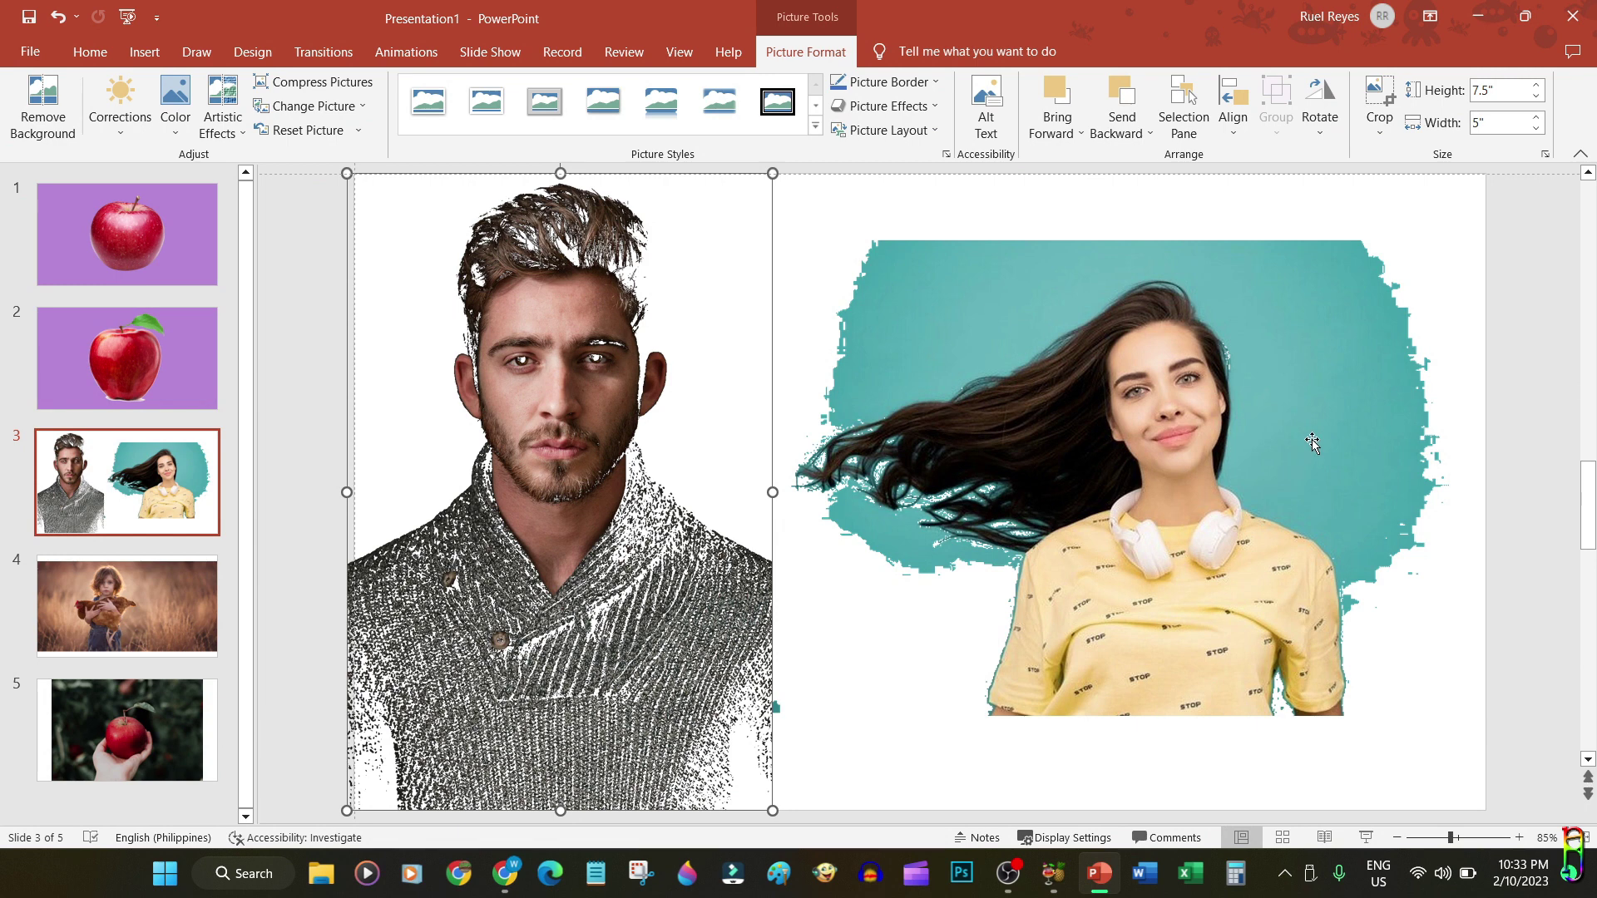
click(126, 609)
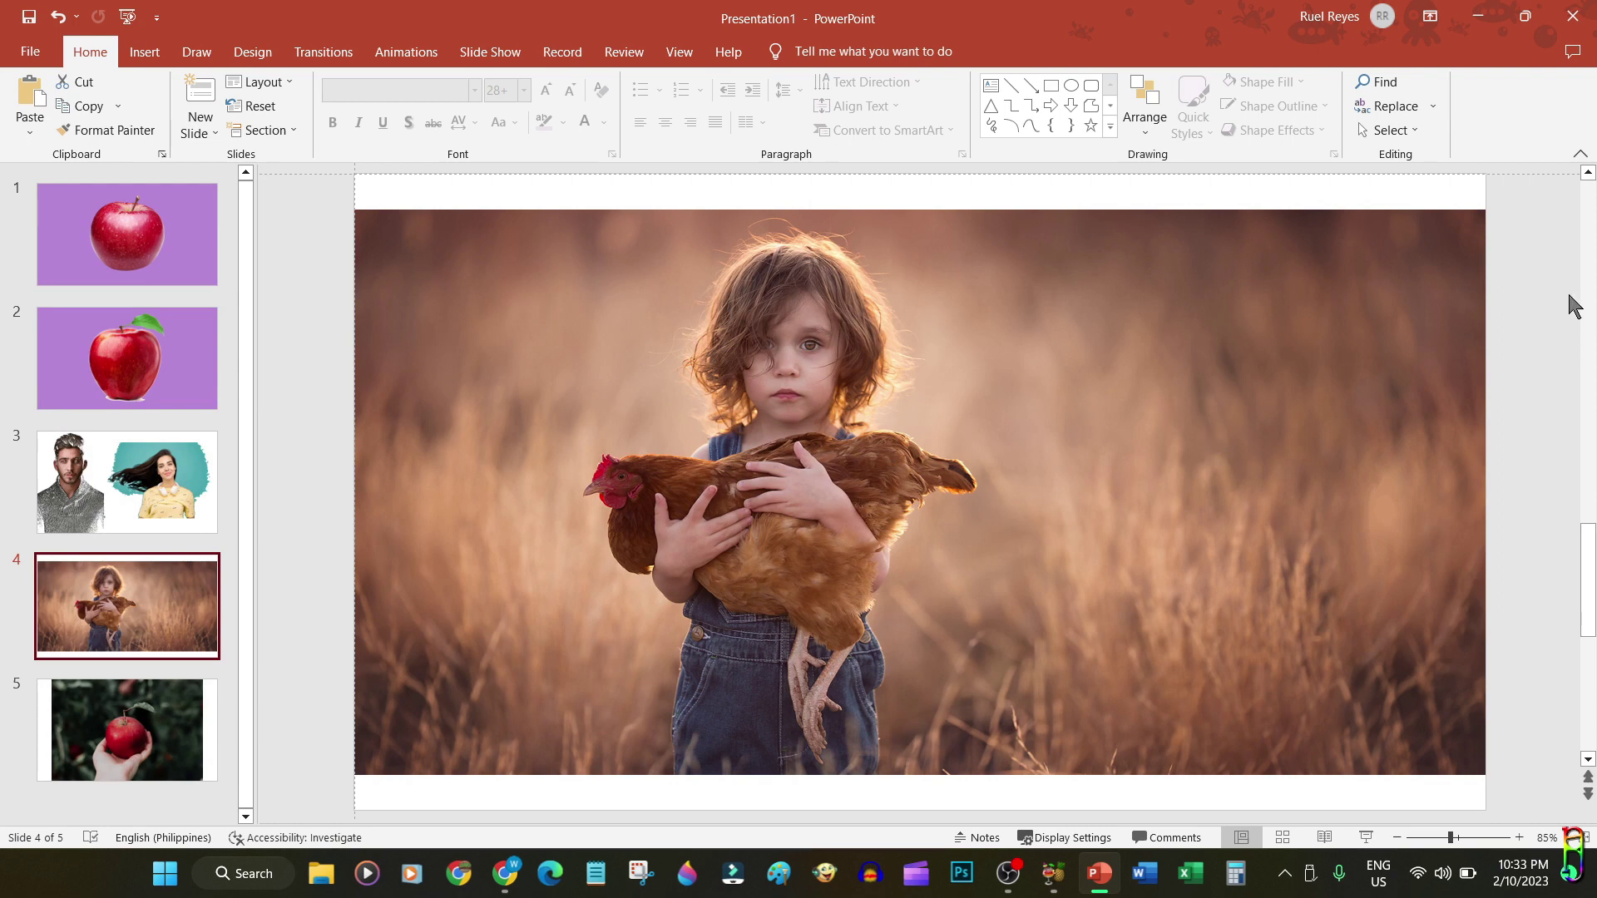
- Select the child-with-chicken photo on slide 4 and launch Remove Background
click(1514, 264)
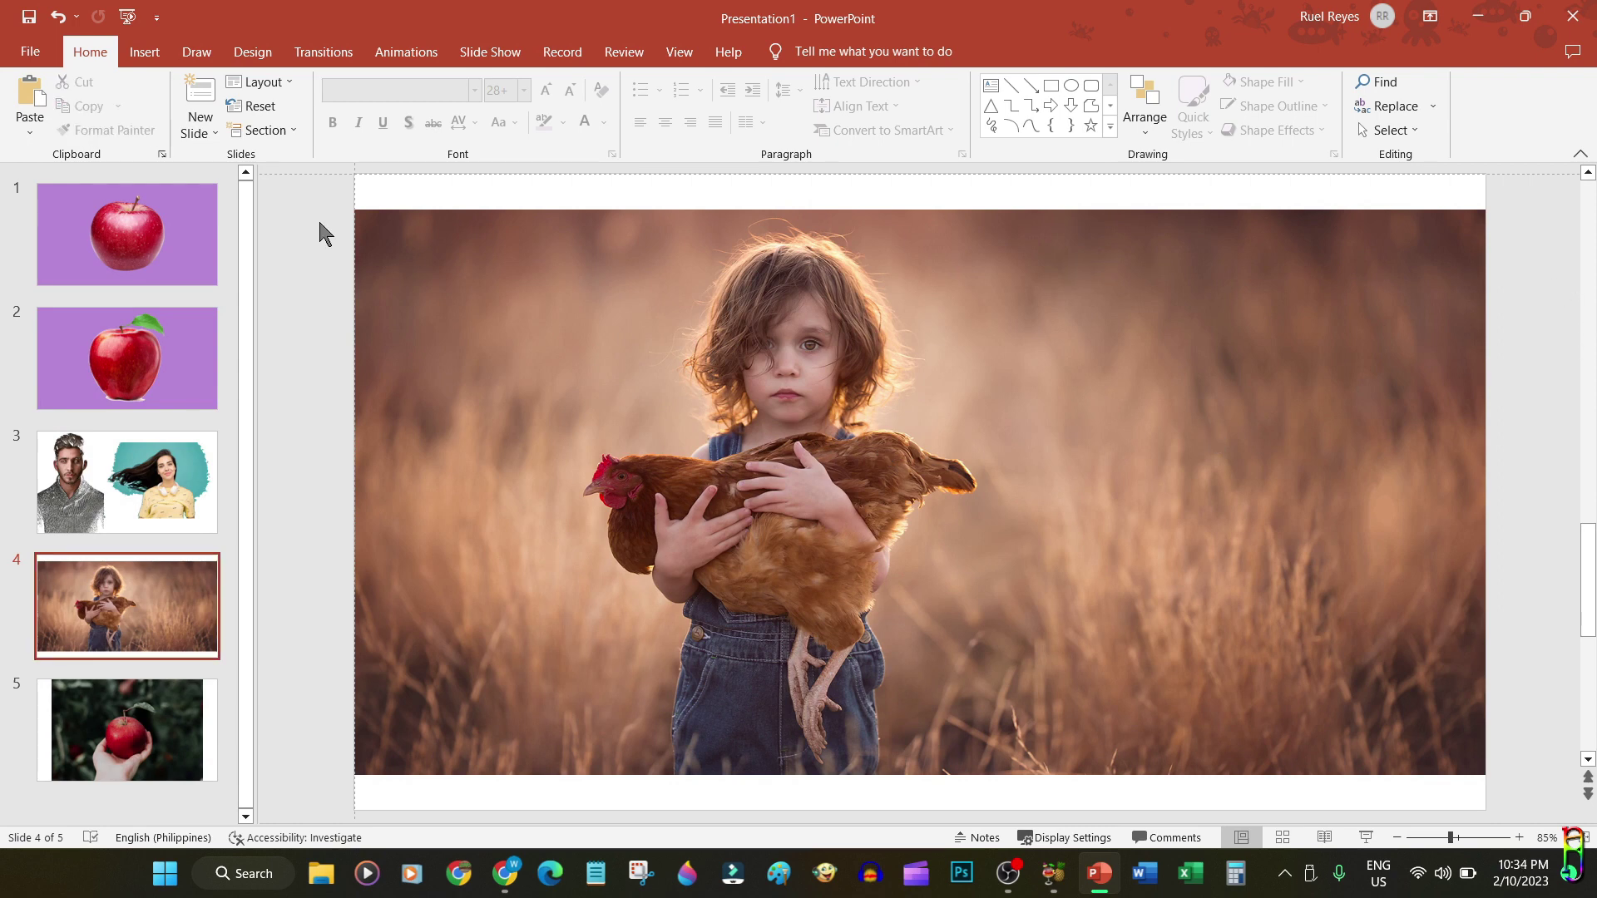
click(856, 421)
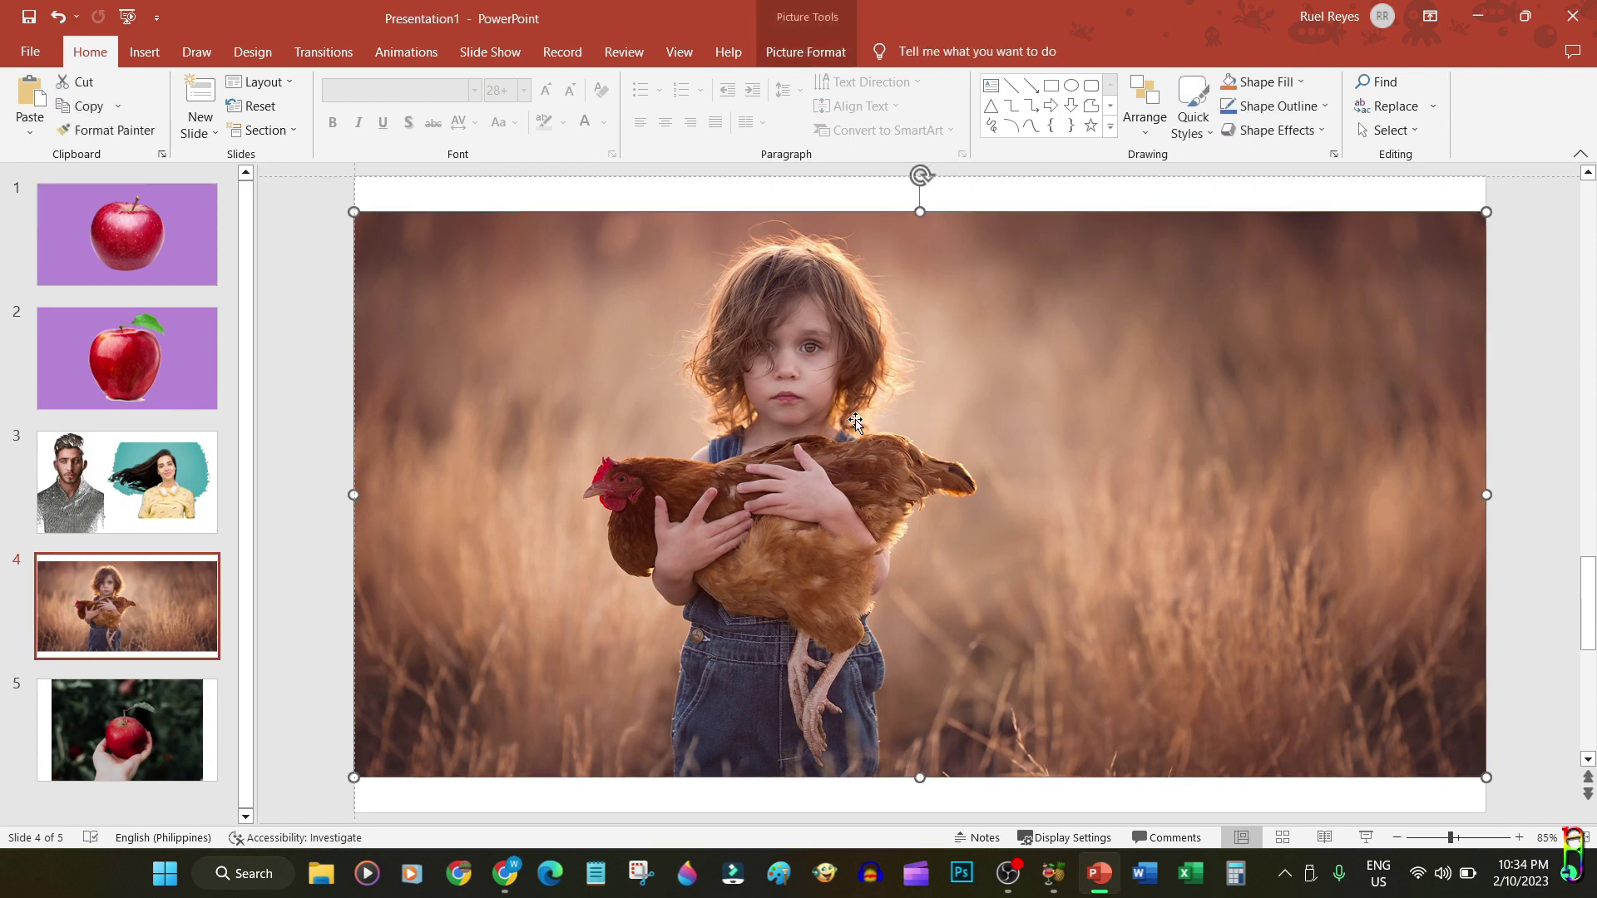
click(822, 59)
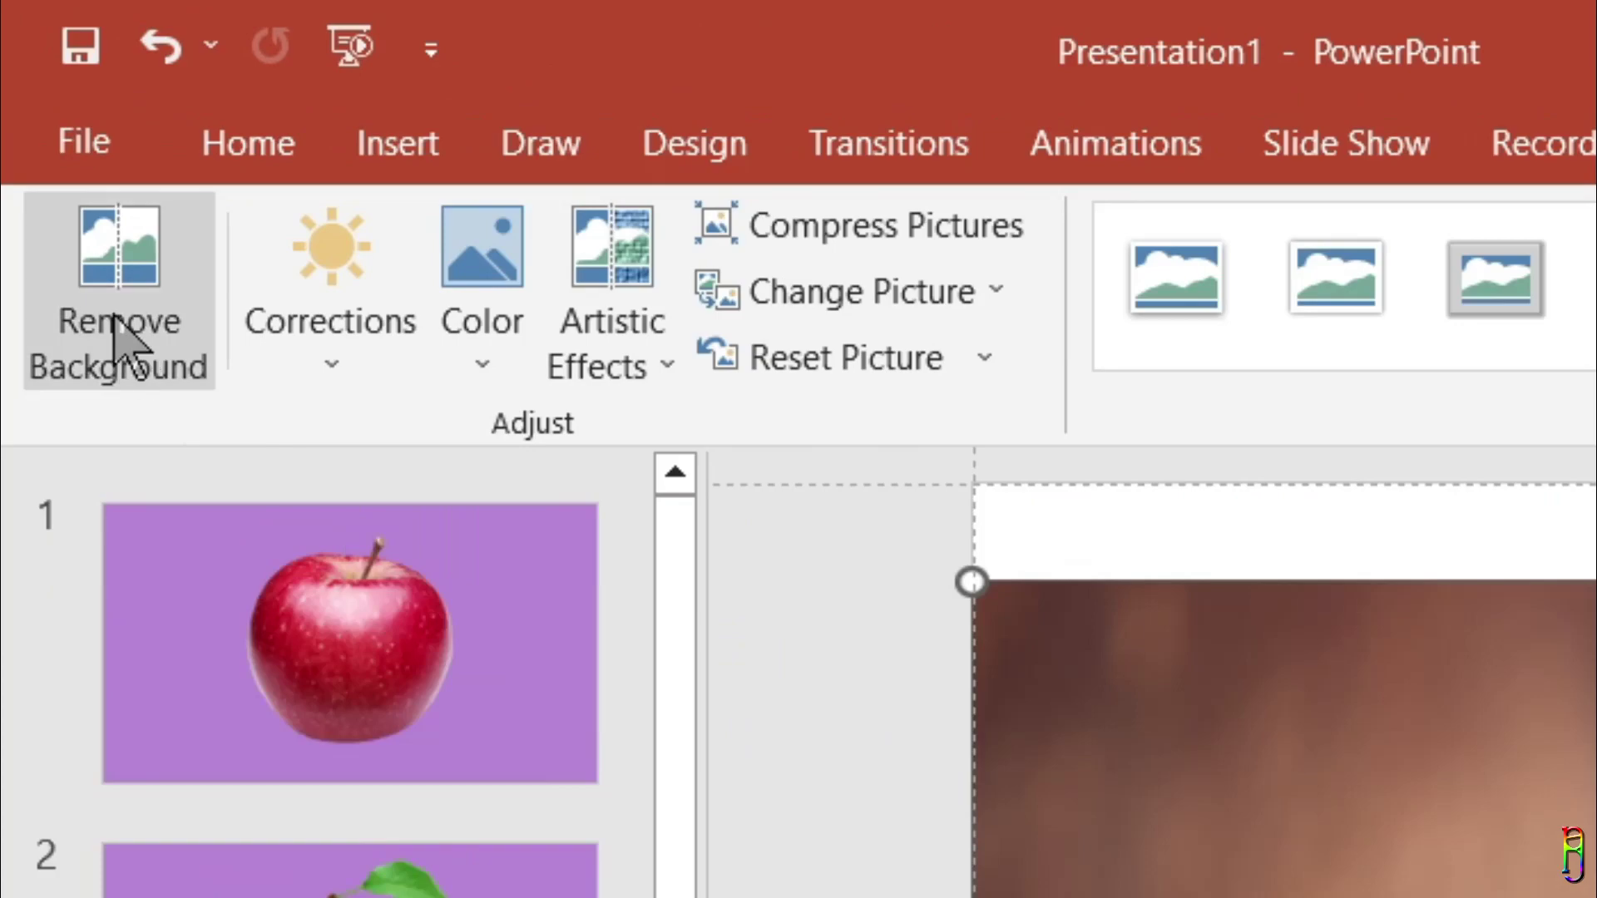
click(117, 291)
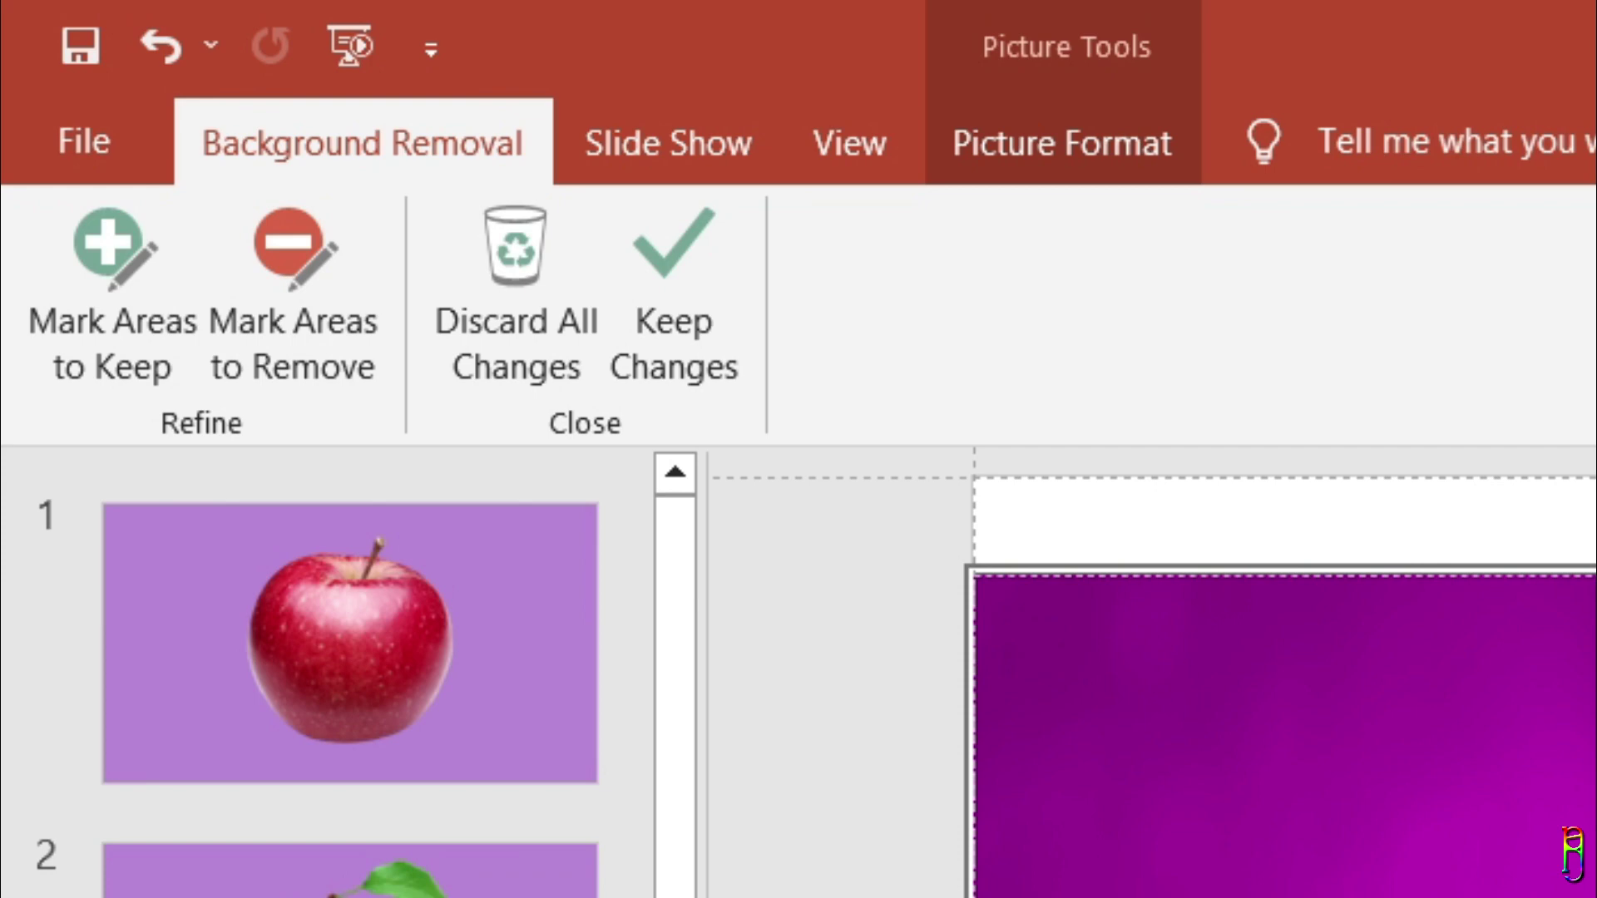
- Use Mark Areas to Keep with strokes over the girl's head and her overalls
click(145, 304)
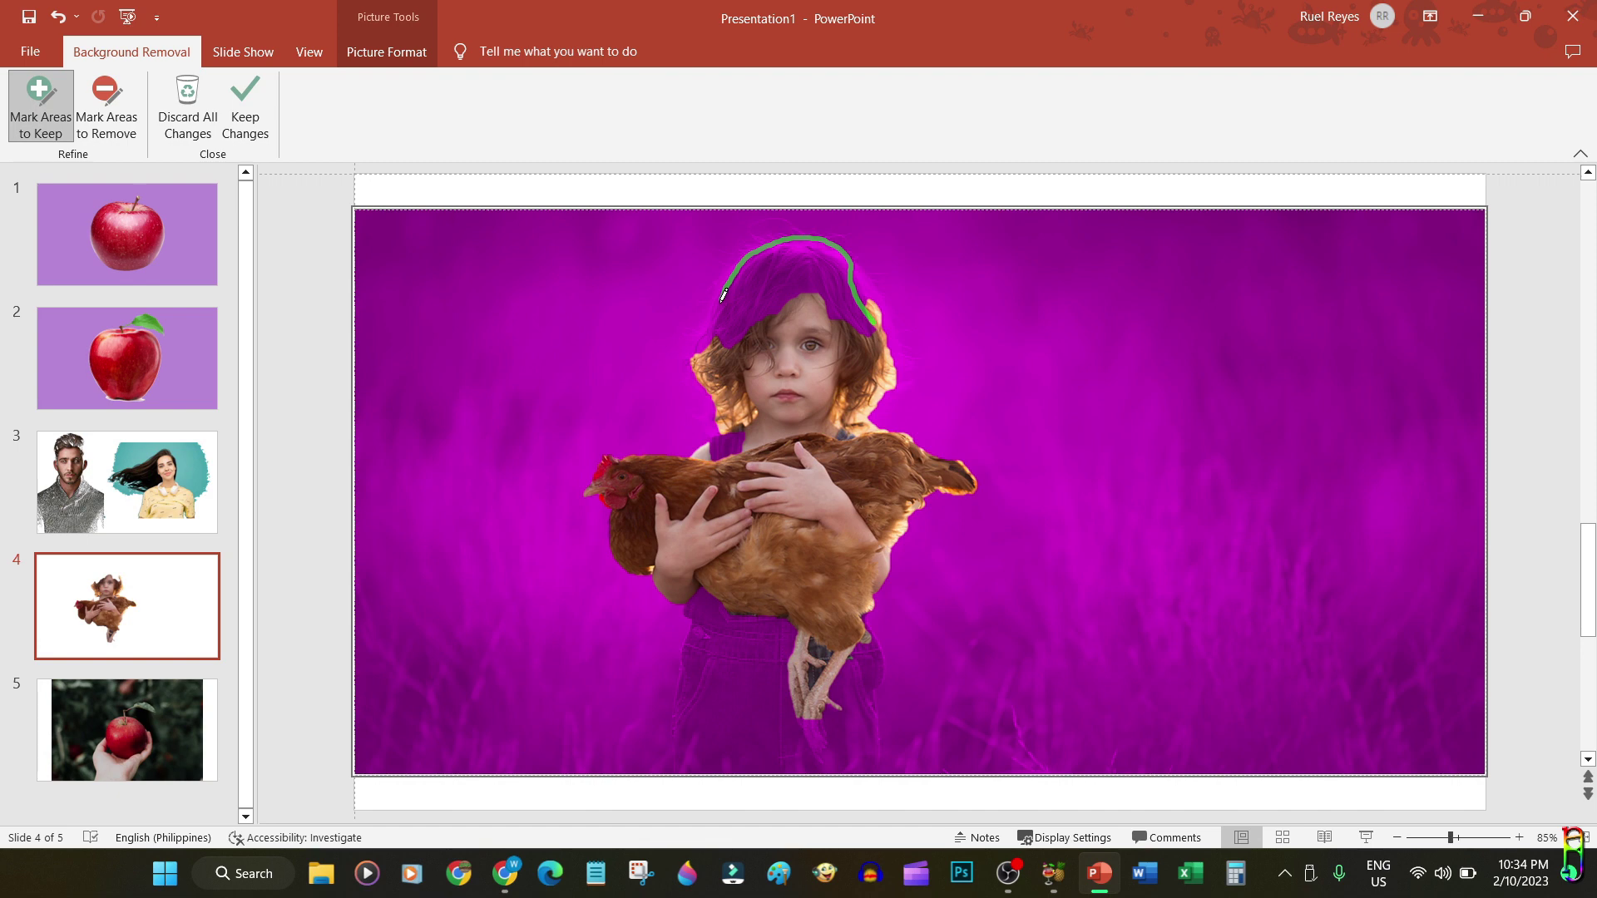
drag(721, 336, 758, 351)
mouse_move(703, 617)
mouse_down()
mouse_move(753, 770)
mouse_move(884, 656)
mouse_move(721, 591)
mouse_up()
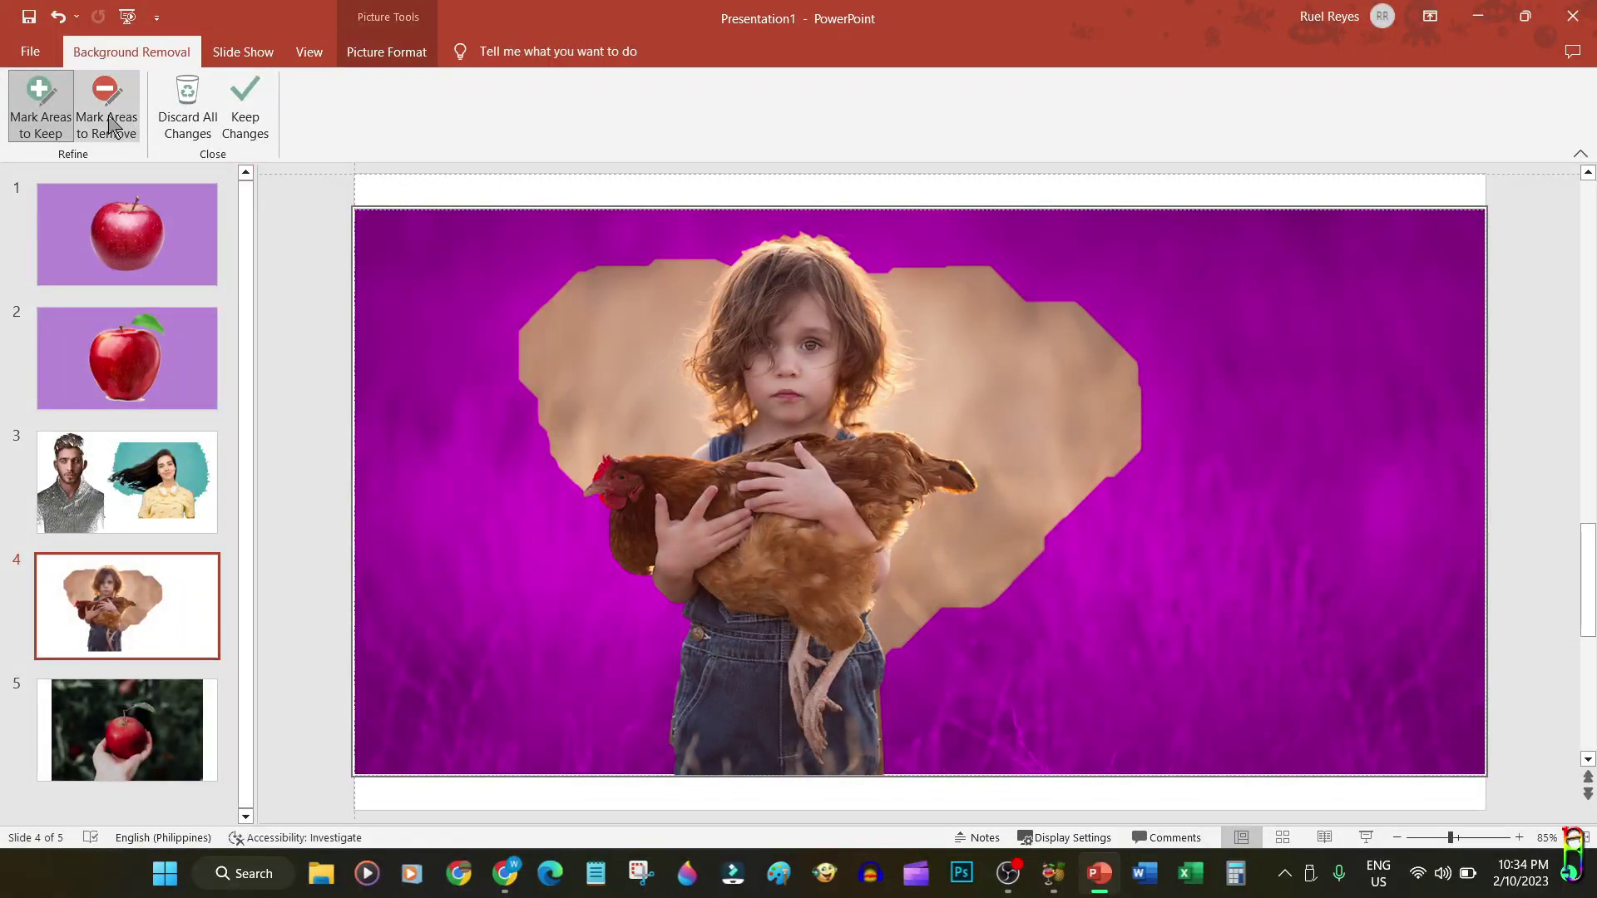
- Remove leftover field near the chicken's tail and hair, restore the head top, and keep changes
click(78, 92)
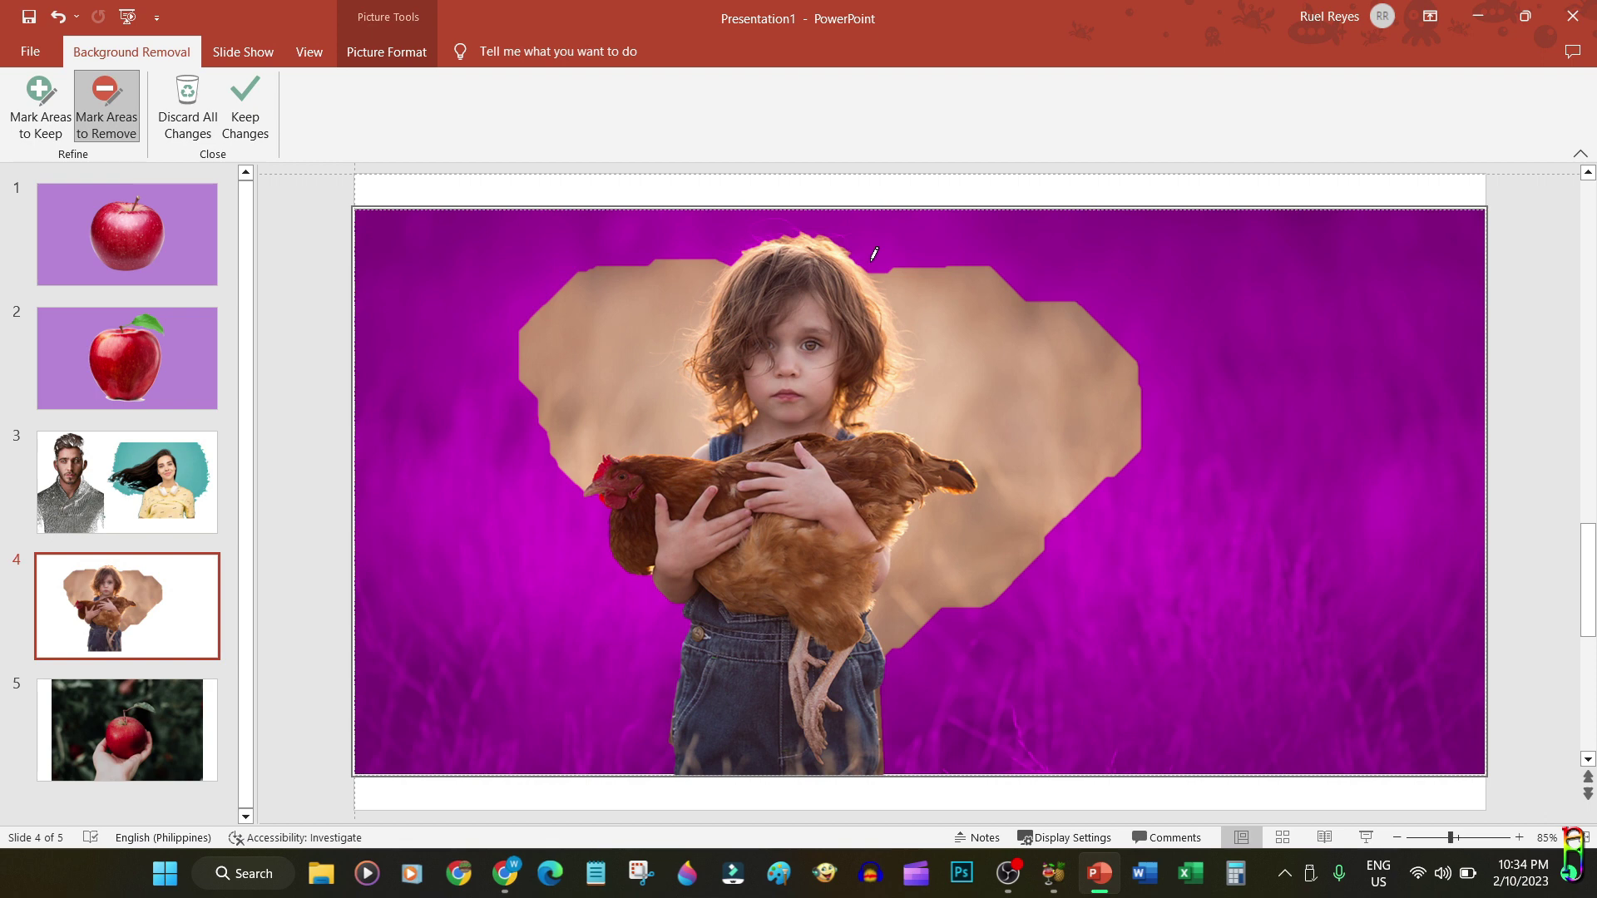
mouse_move(905, 272)
mouse_down()
mouse_move(930, 357)
mouse_move(906, 414)
mouse_move(977, 445)
mouse_move(984, 507)
mouse_move(901, 578)
mouse_up()
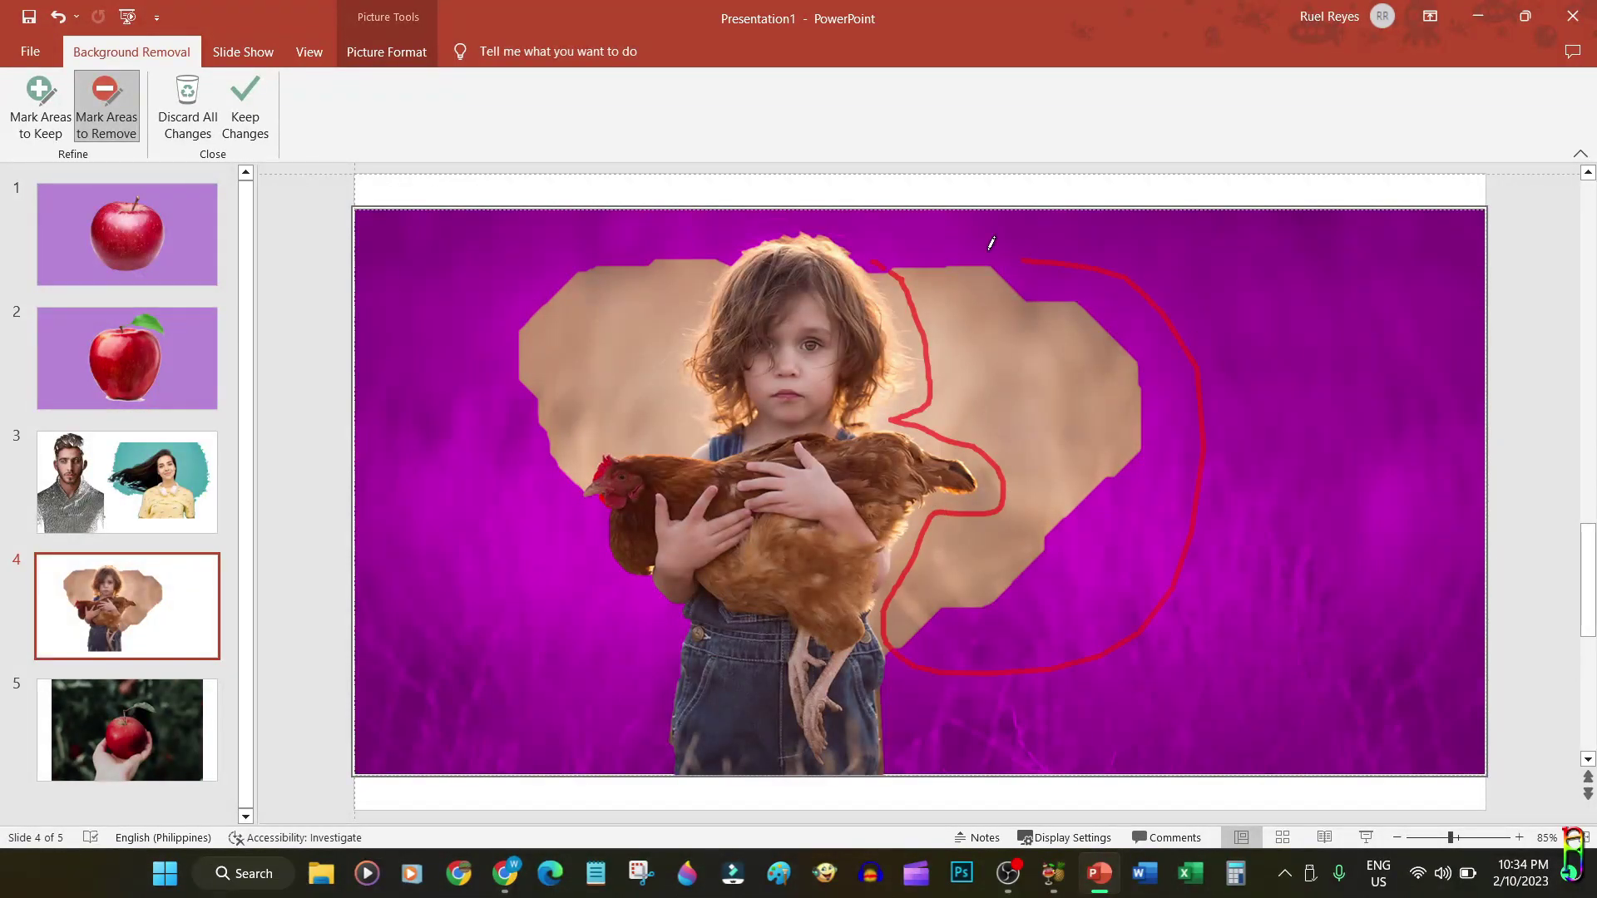
mouse_move(615, 432)
mouse_down()
mouse_move(695, 420)
mouse_move(676, 336)
mouse_move(711, 264)
mouse_up()
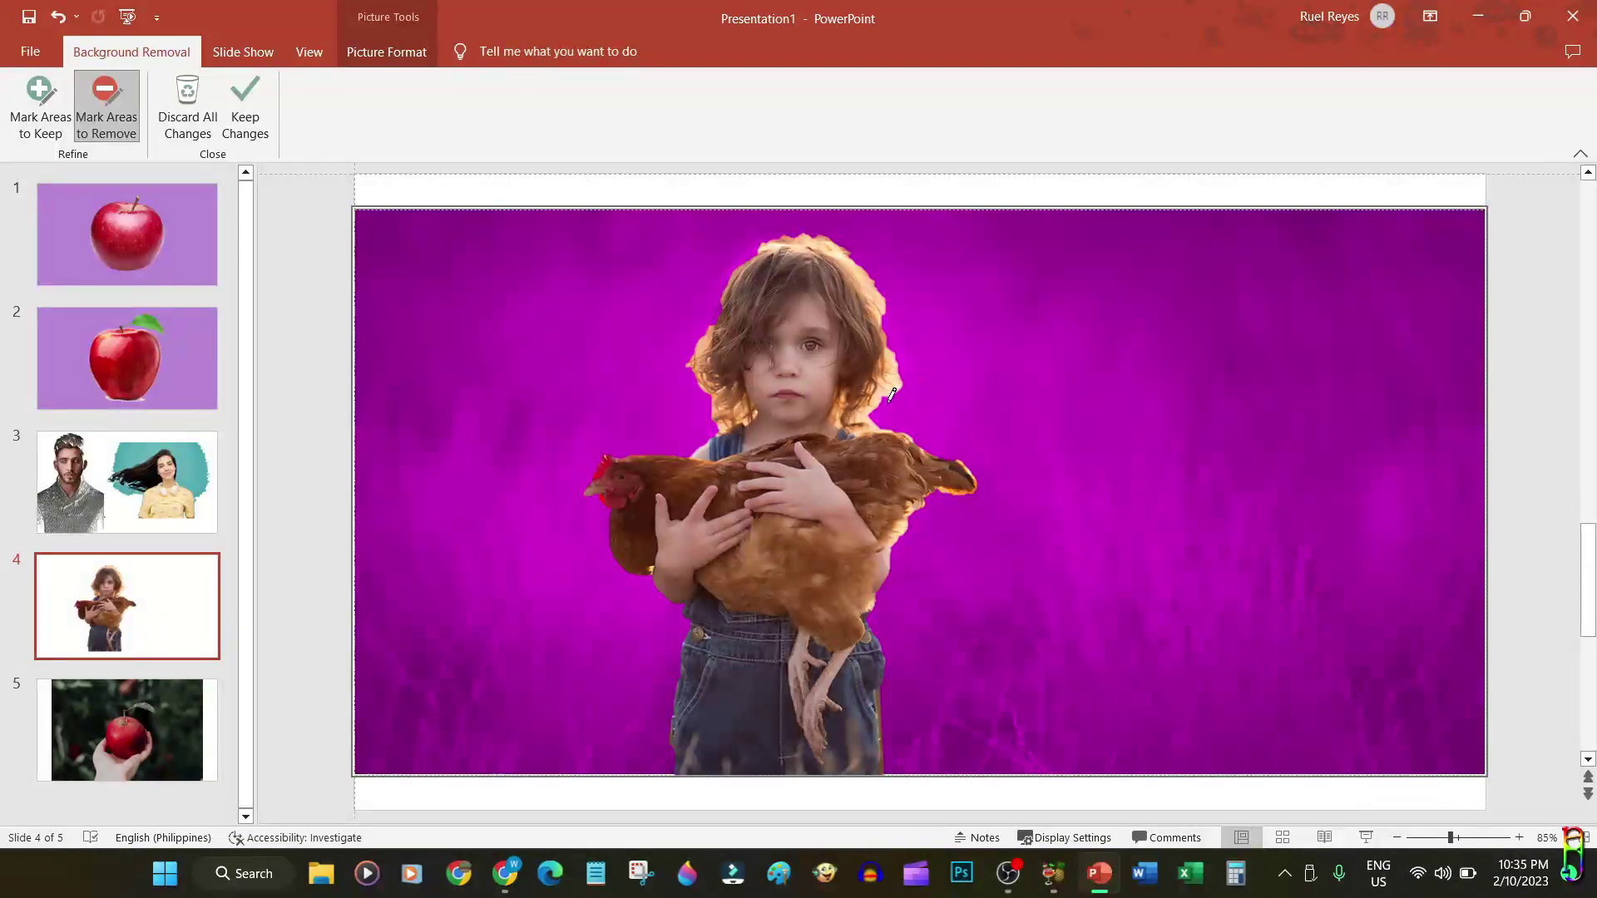
mouse_move(835, 247)
mouse_down()
mouse_move(864, 273)
mouse_move(796, 239)
mouse_up()
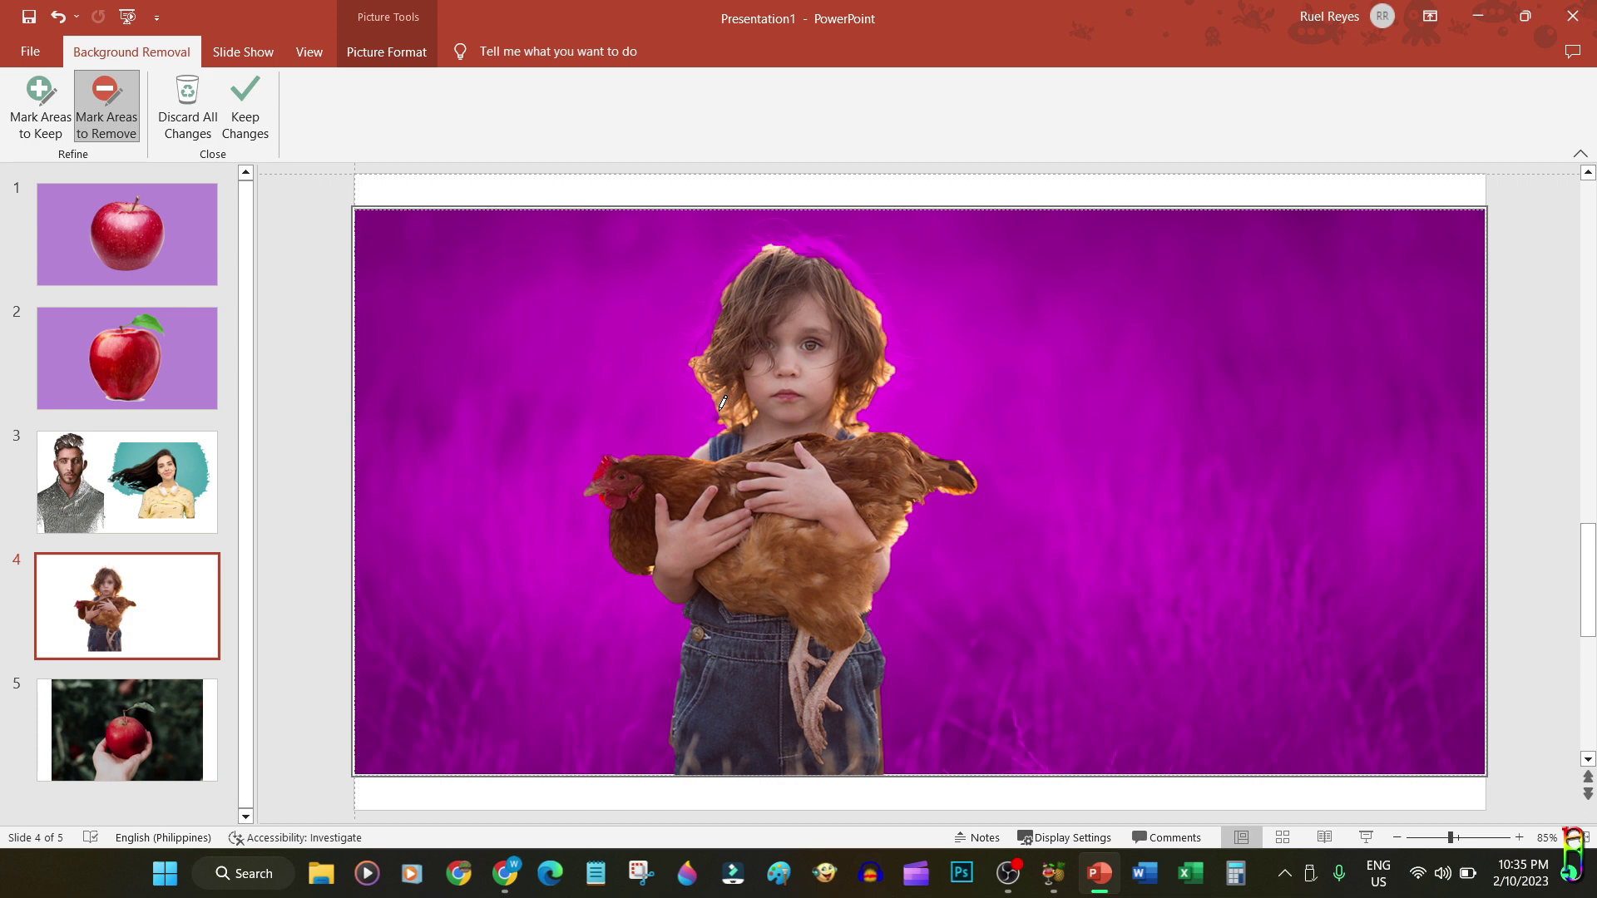
click(40, 106)
drag(763, 250, 812, 246)
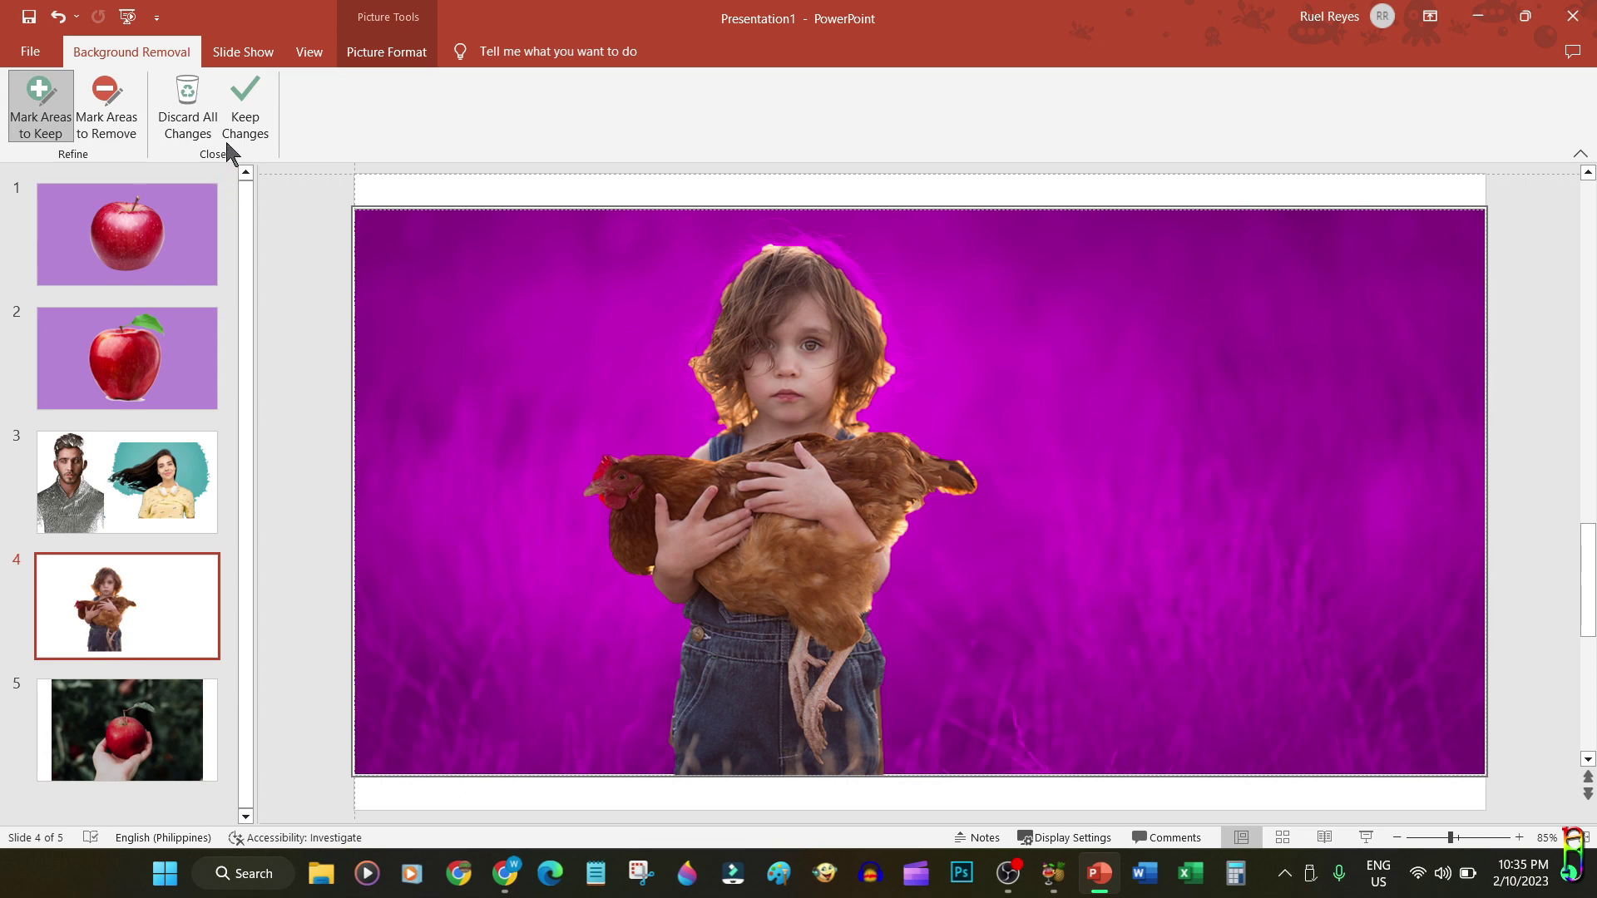
click(244, 119)
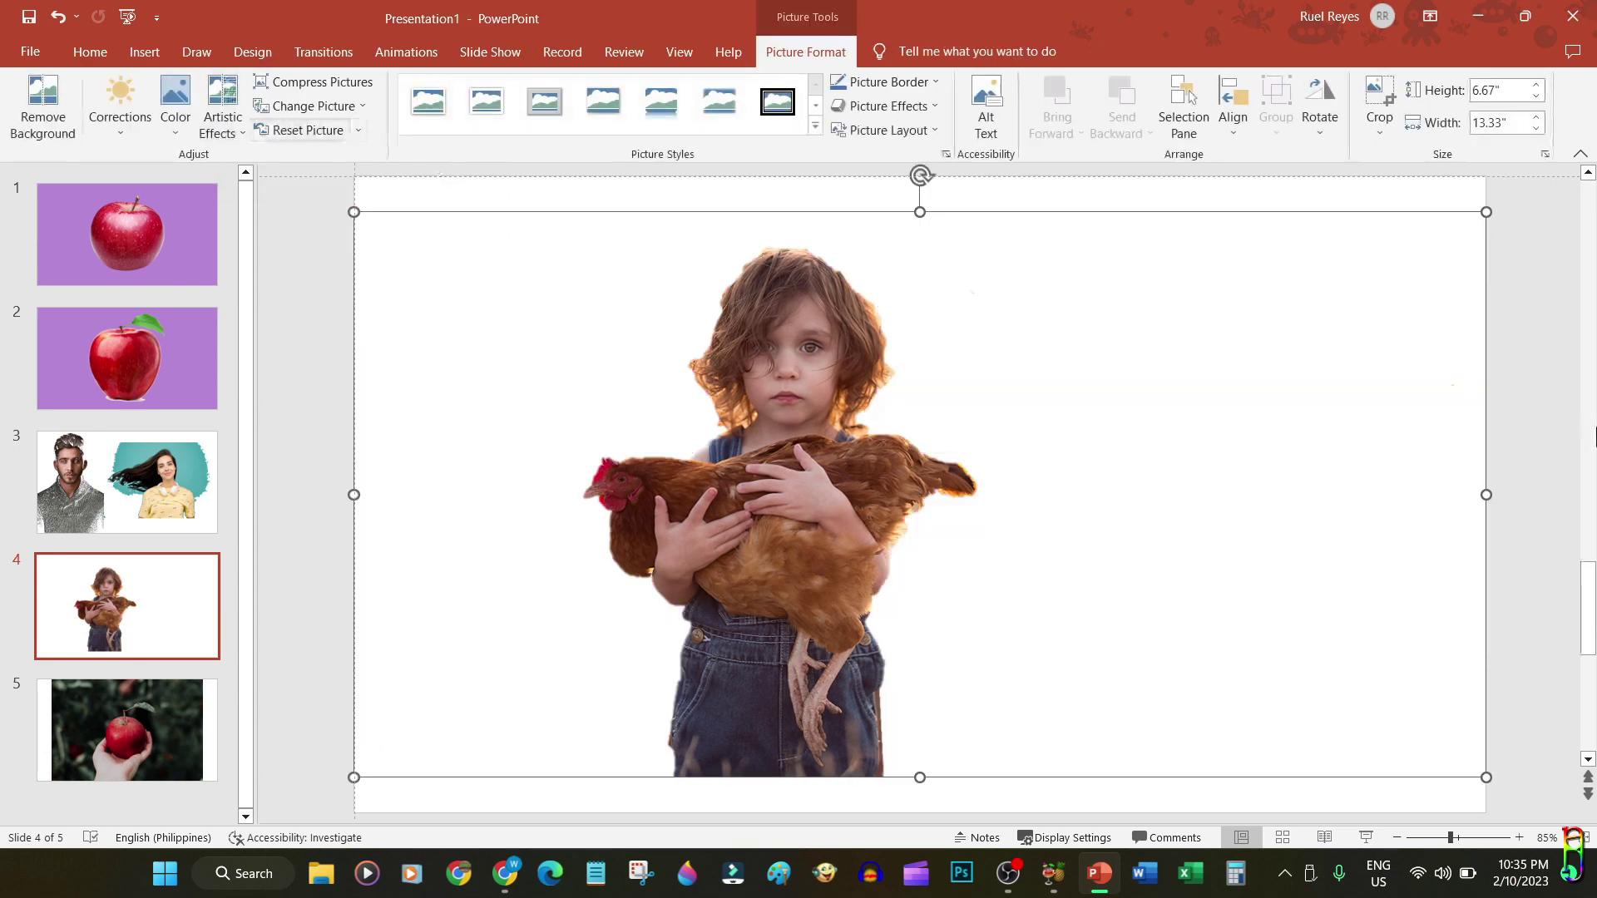
- On slide 5, start Remove Background on the hand-held apple photo
click(146, 749)
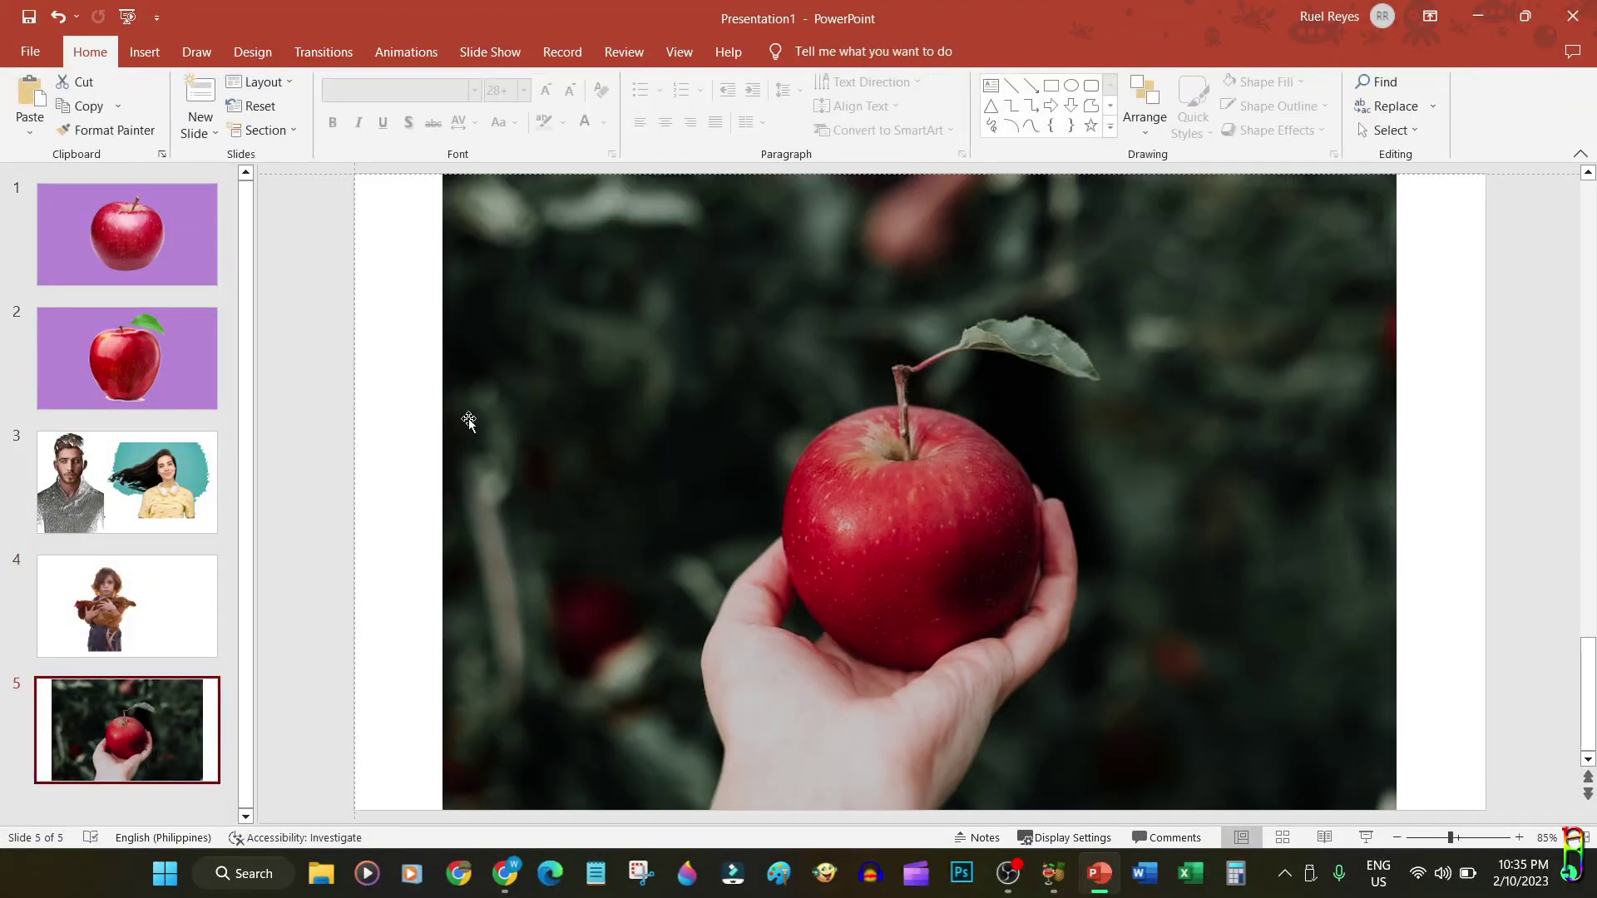
click(1088, 458)
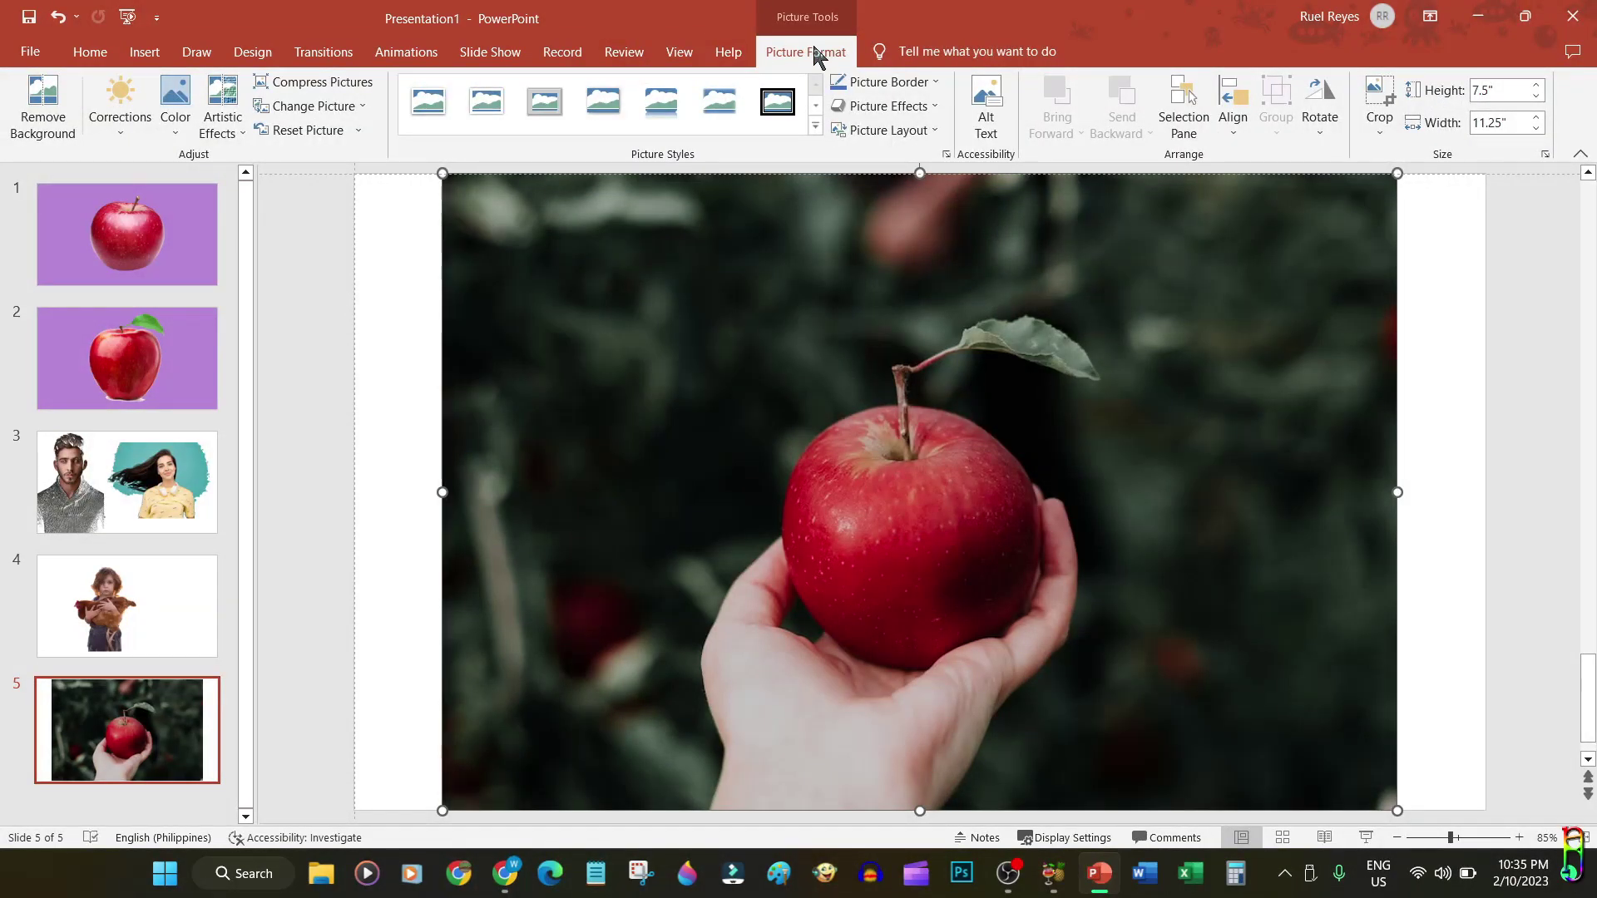
click(43, 104)
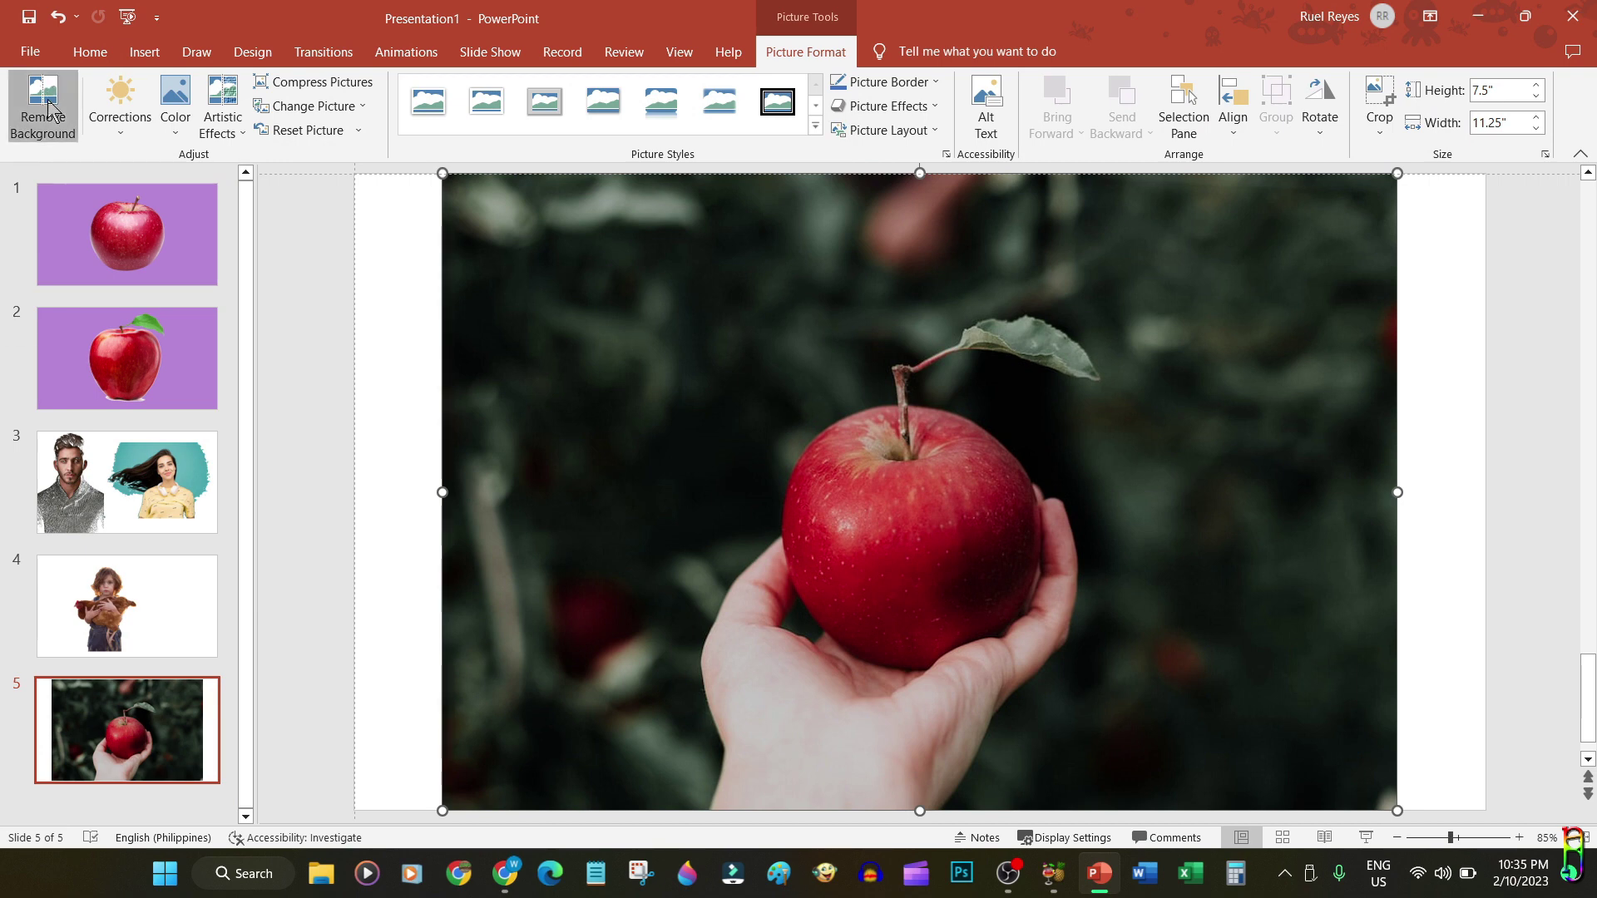
- Mark the apple's leaf and the wrist as areas to keep, then keep the changes
click(40, 106)
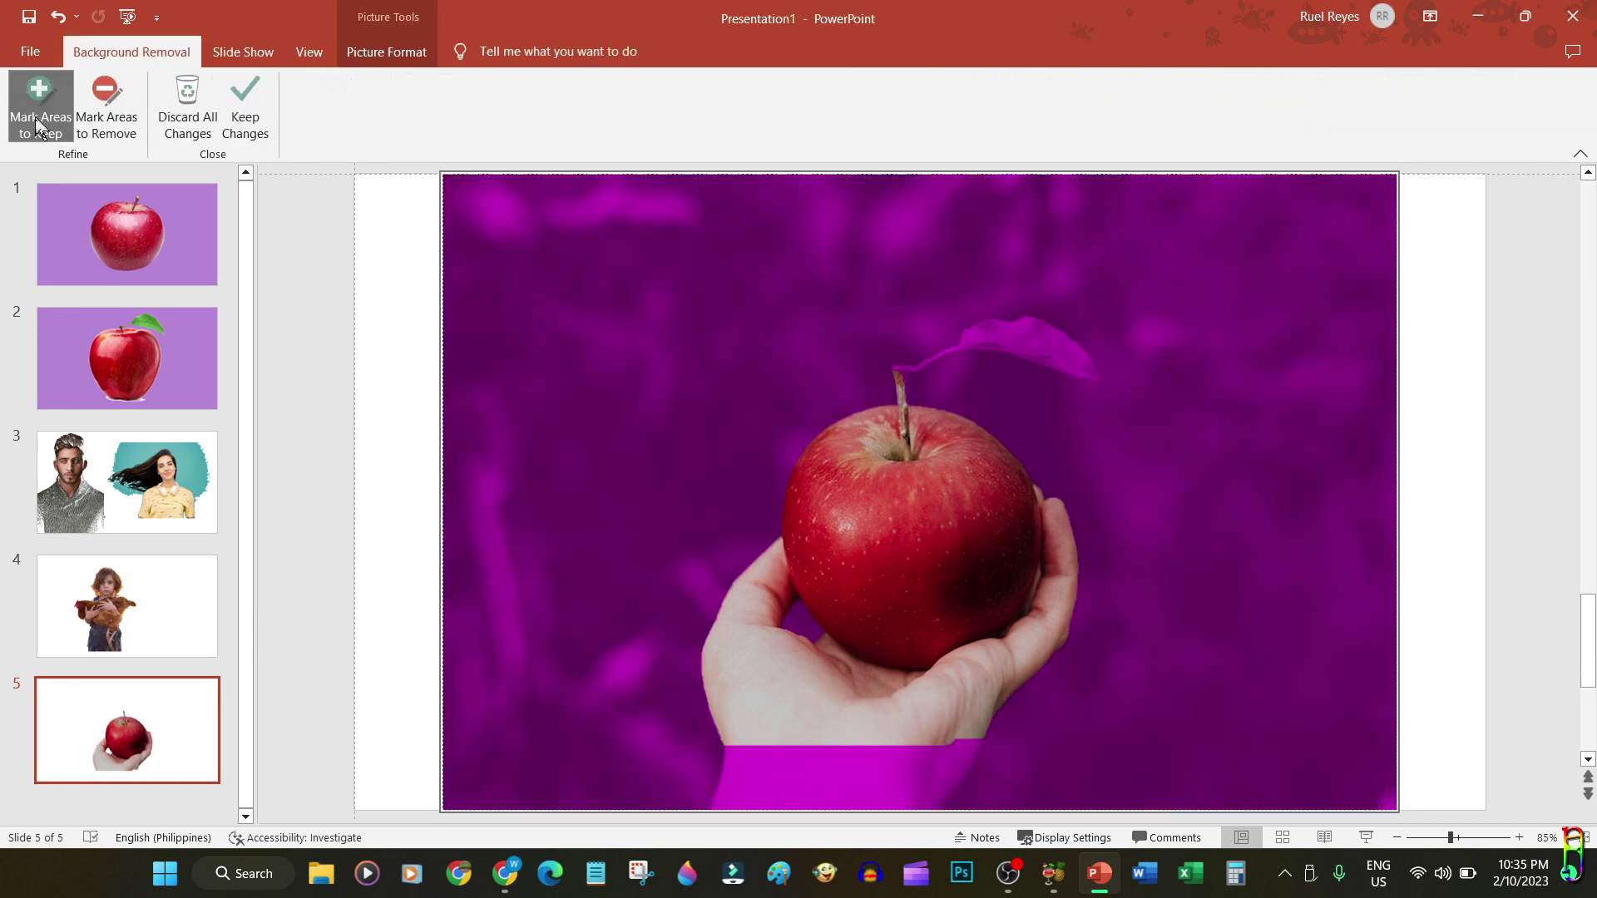
drag(956, 342, 987, 325)
mouse_move(978, 379)
mouse_down()
mouse_move(1023, 337)
mouse_move(1059, 356)
mouse_up()
mouse_move(980, 728)
mouse_down()
mouse_move(832, 805)
mouse_move(740, 732)
mouse_up()
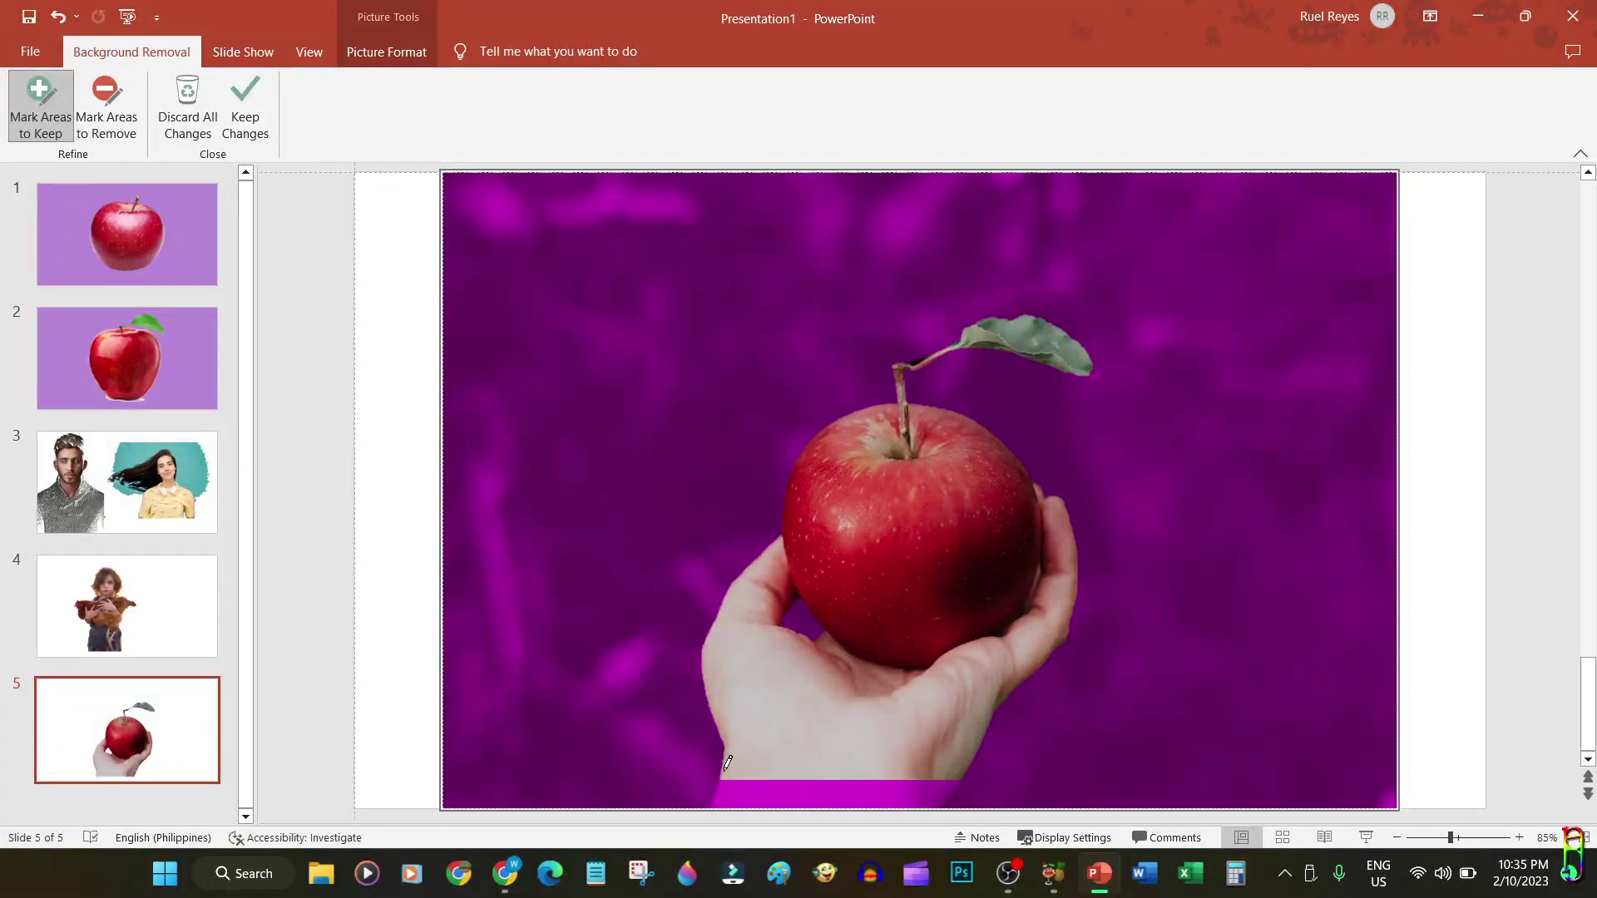
drag(713, 802, 958, 777)
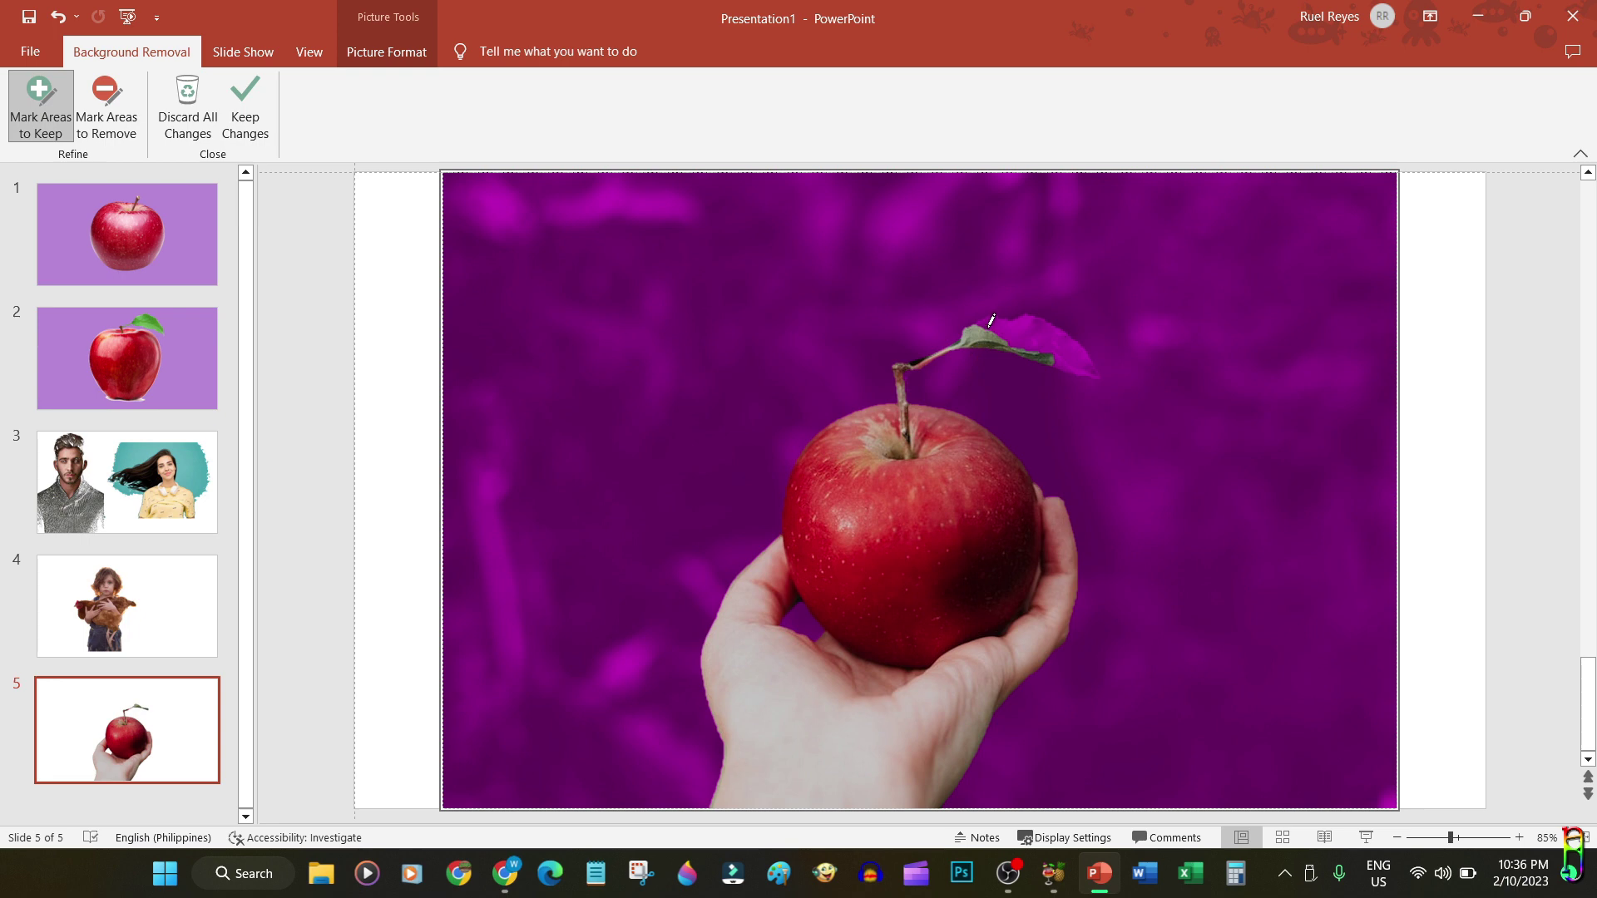
drag(1094, 362, 1096, 365)
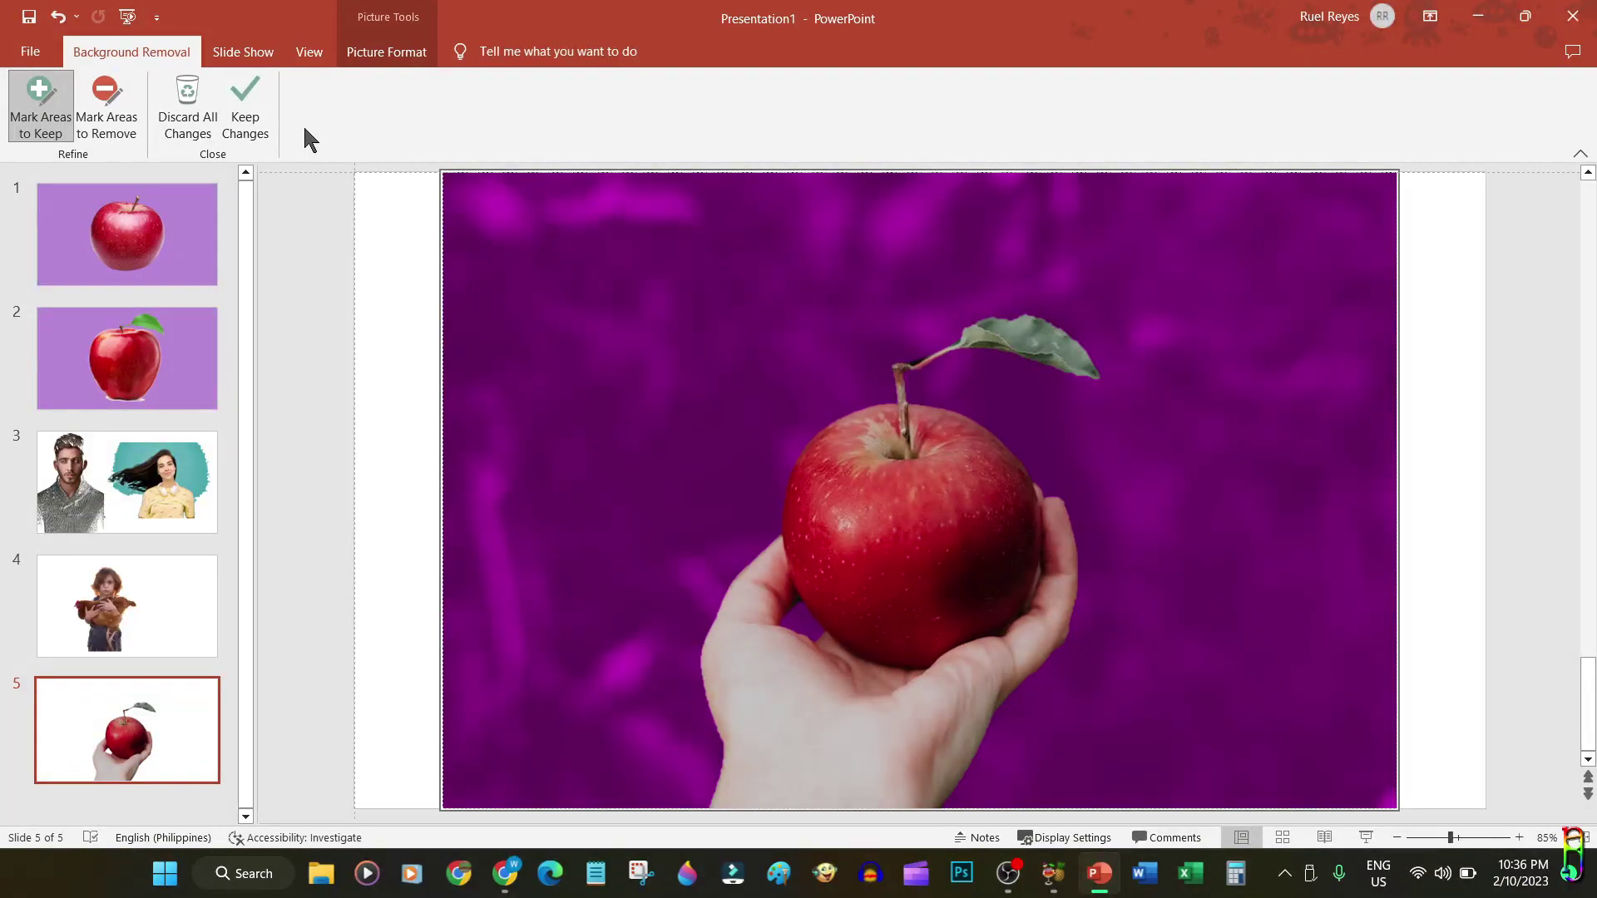
click(248, 113)
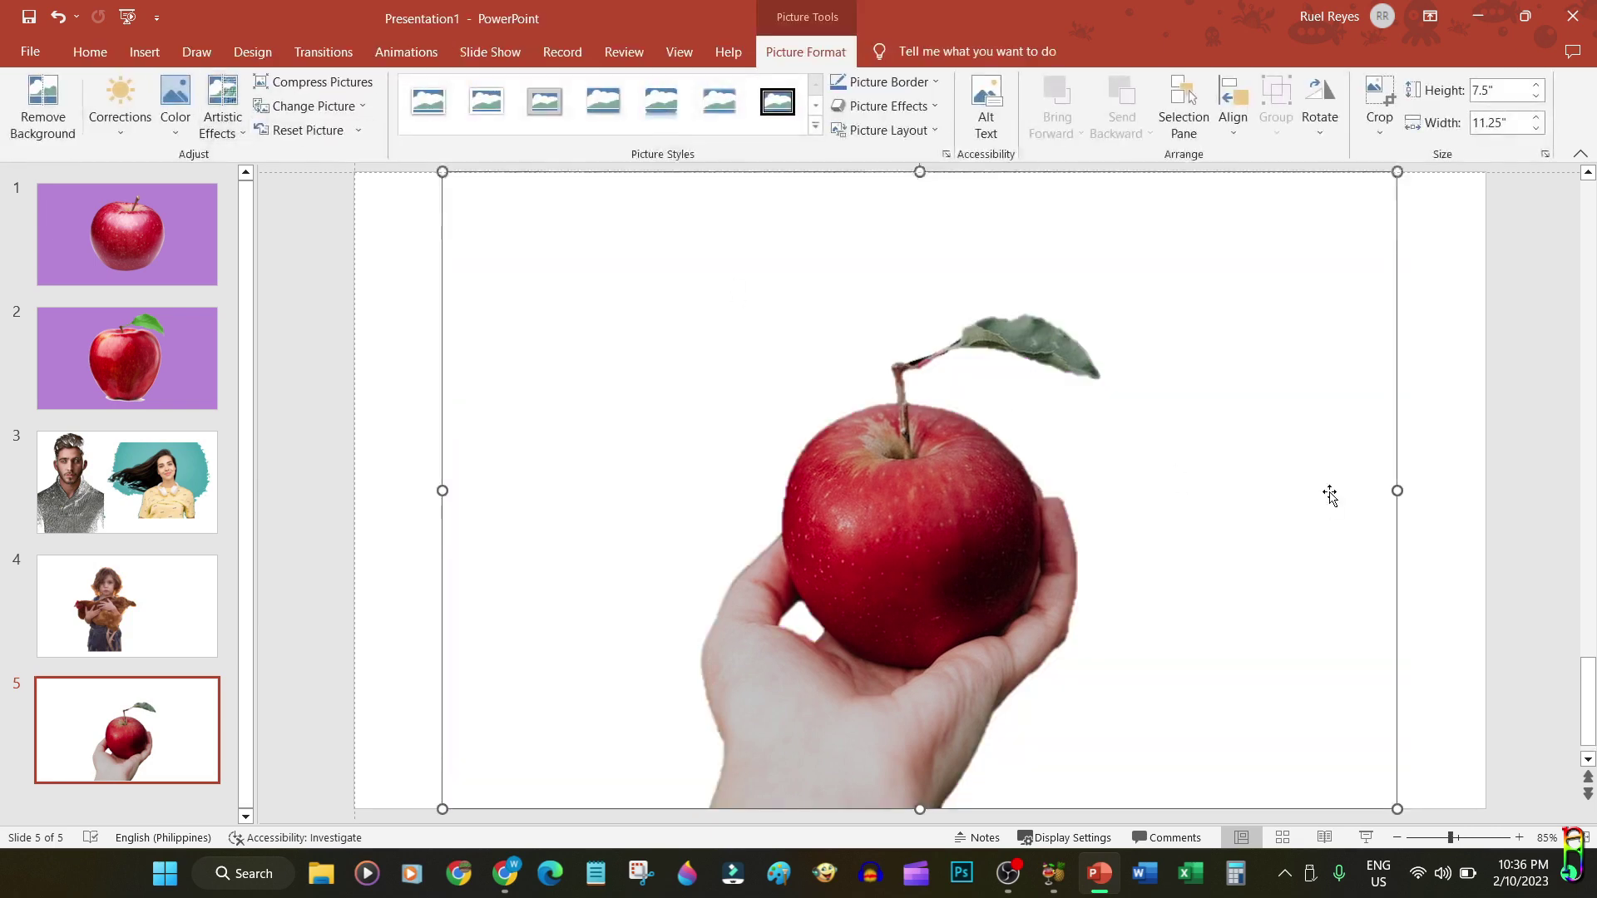
- Paste the apple cutout on slide 4, flip it horizontally, and place it right of the girl
click(87, 611)
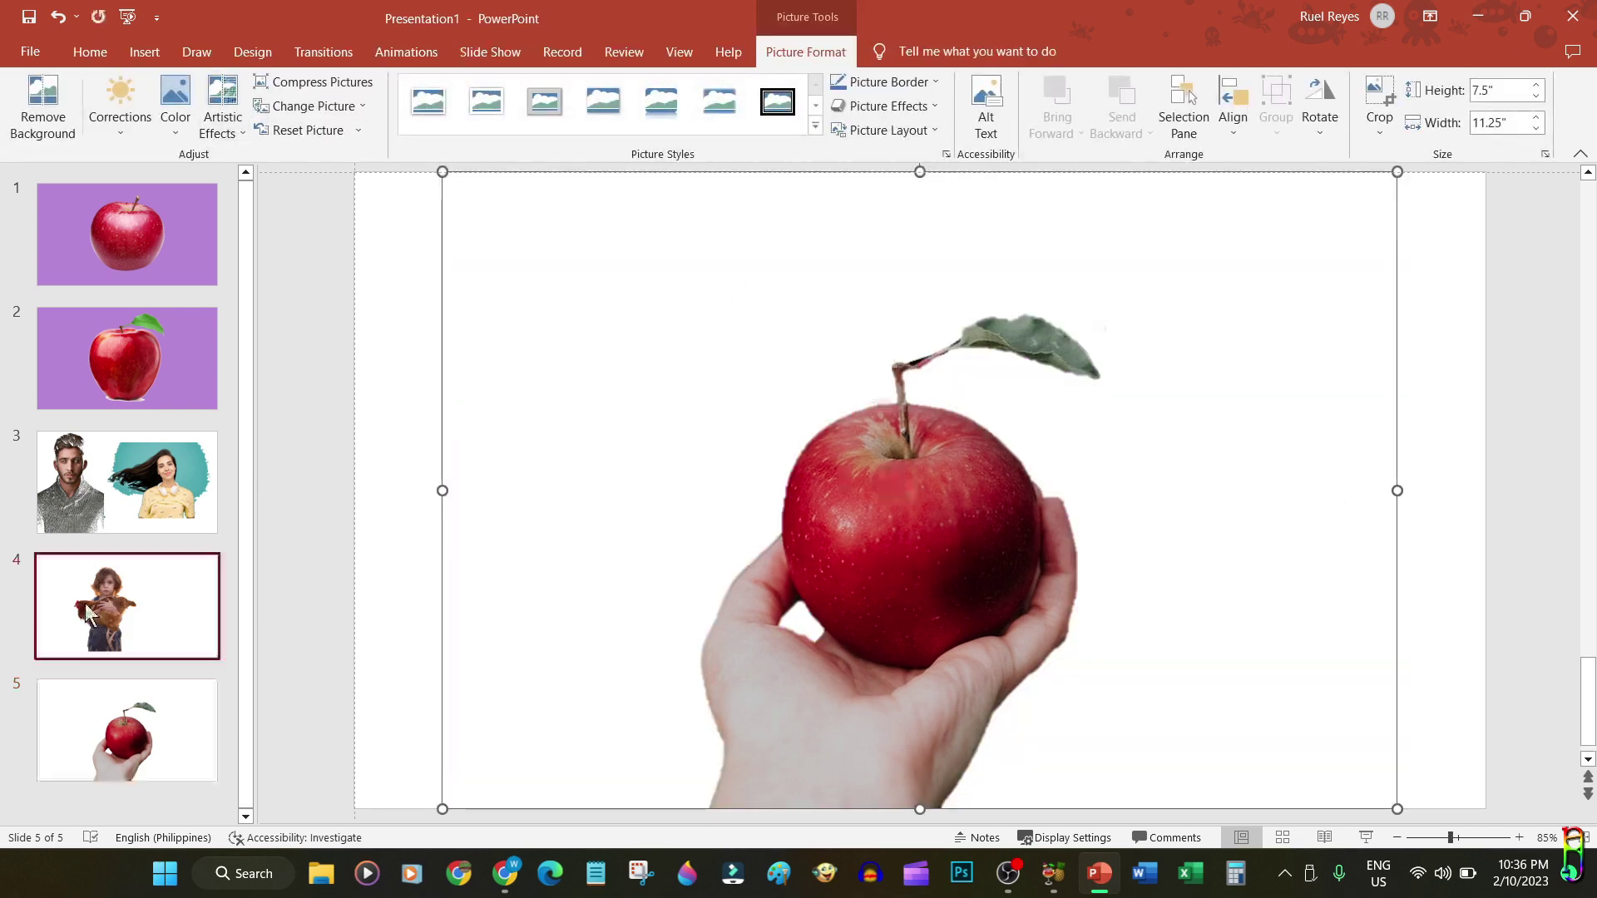
key(ctrl+v)
click(785, 48)
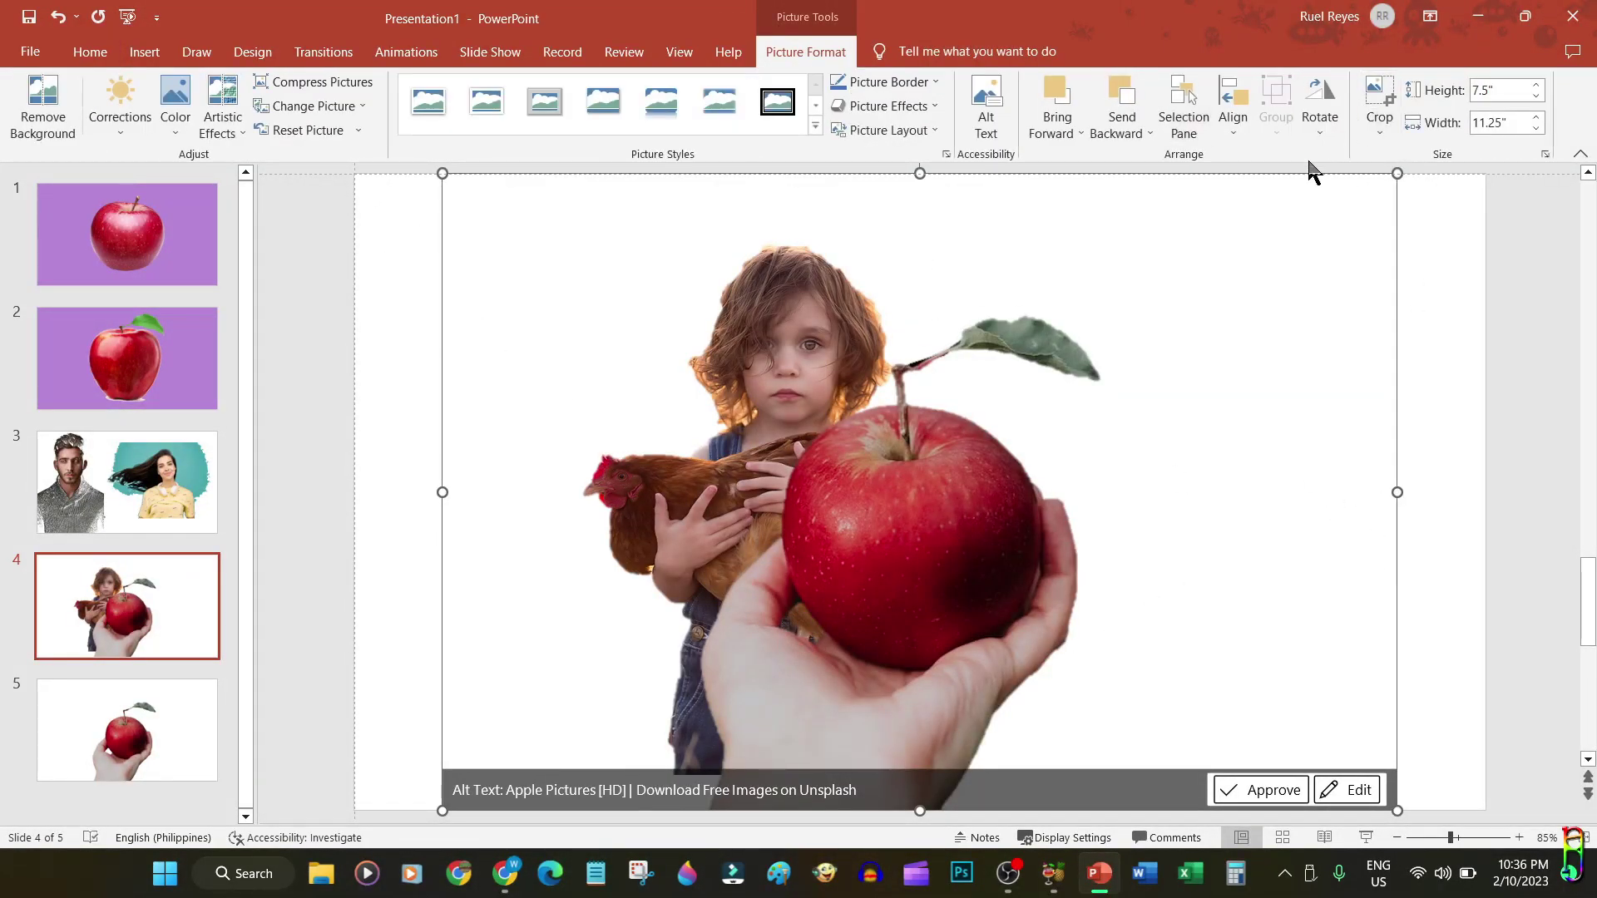
click(1319, 125)
click(1364, 221)
drag(476, 499, 671, 506)
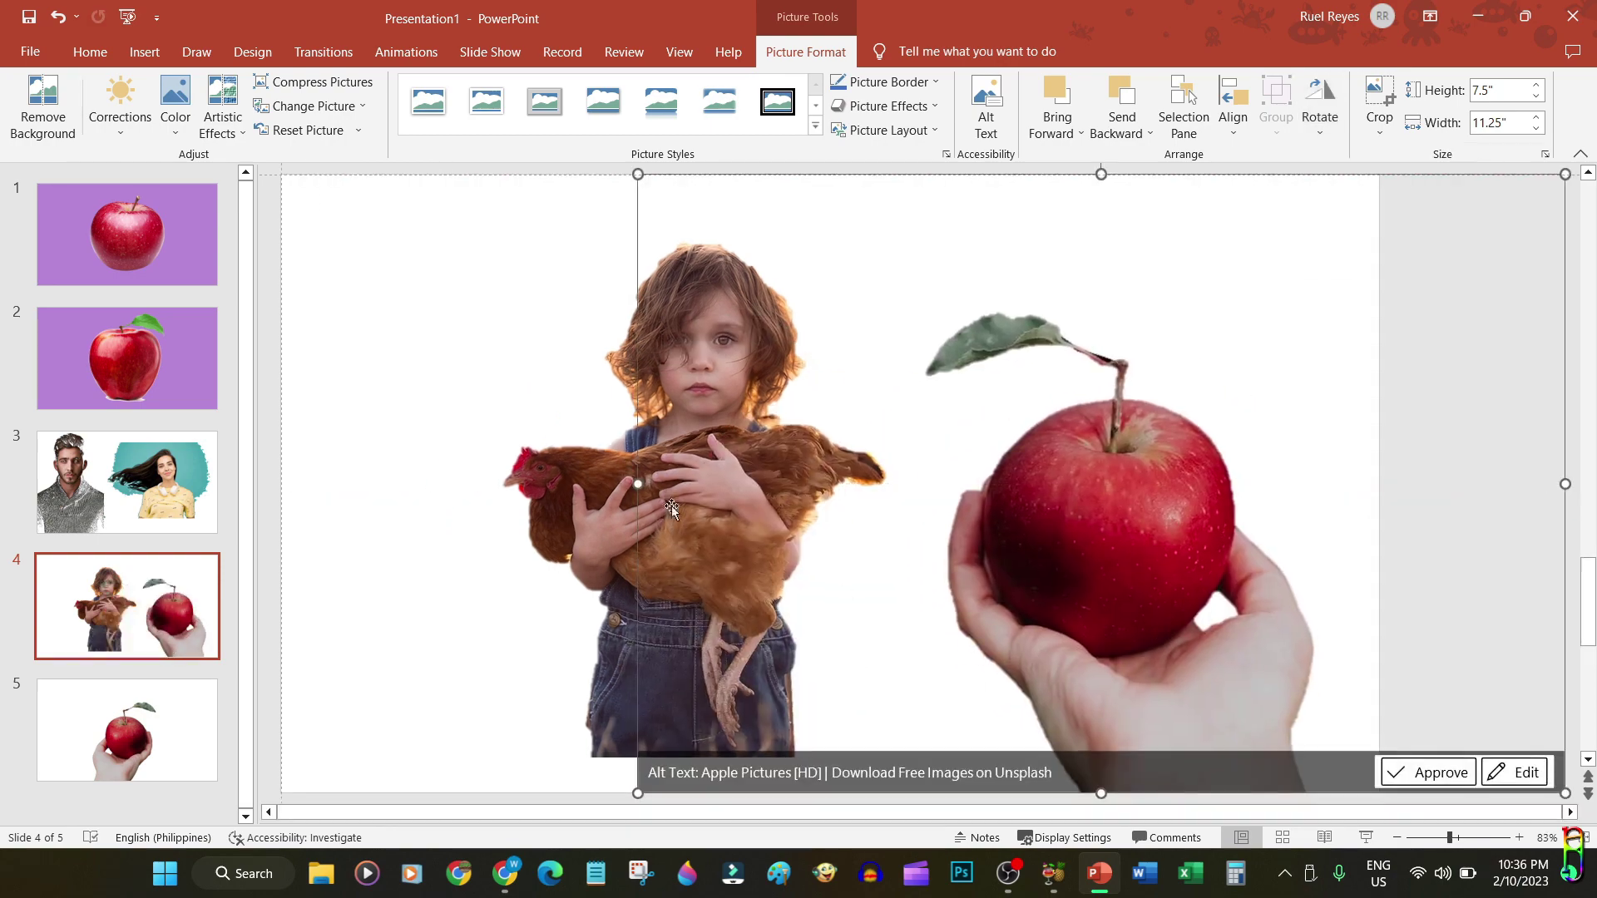
drag(530, 431, 519, 466)
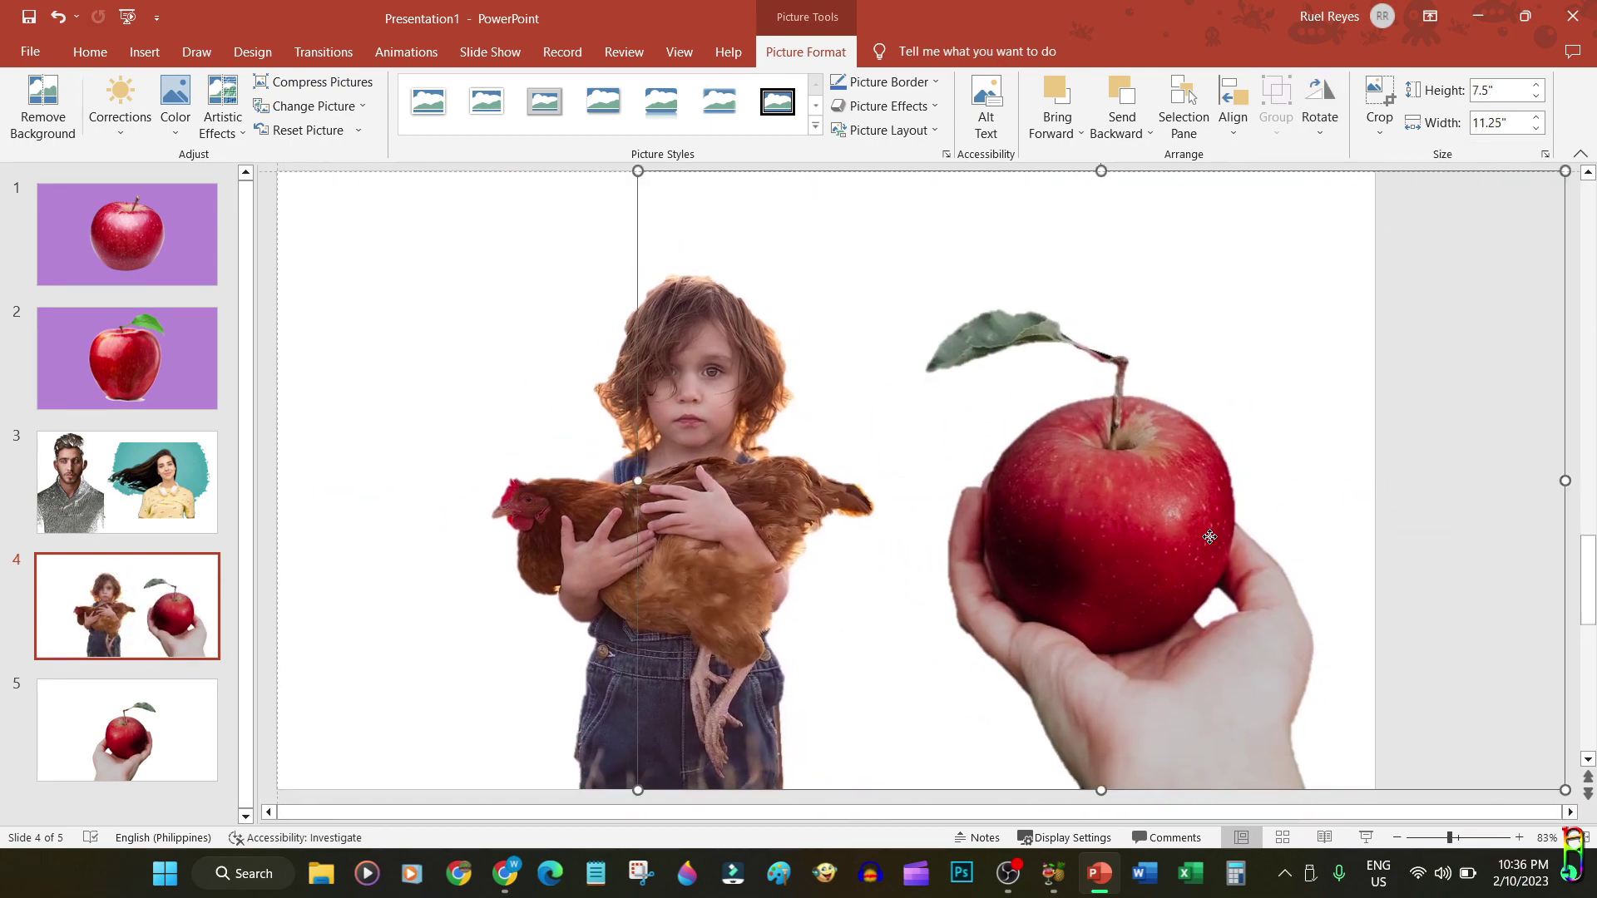
- Copy the poultry farm image from Chrome and paste it onto slide 4
key(alt+Tab)
key(ctrl+Tab)
right_click(1223, 372)
click(1294, 620)
key(alt+Tab)
key(ctrl+v)
- Enlarge the farm photo to fill the slide and send it behind the cutouts
drag(499, 275, 371, 197)
drag(1123, 671, 1380, 792)
right_click(866, 246)
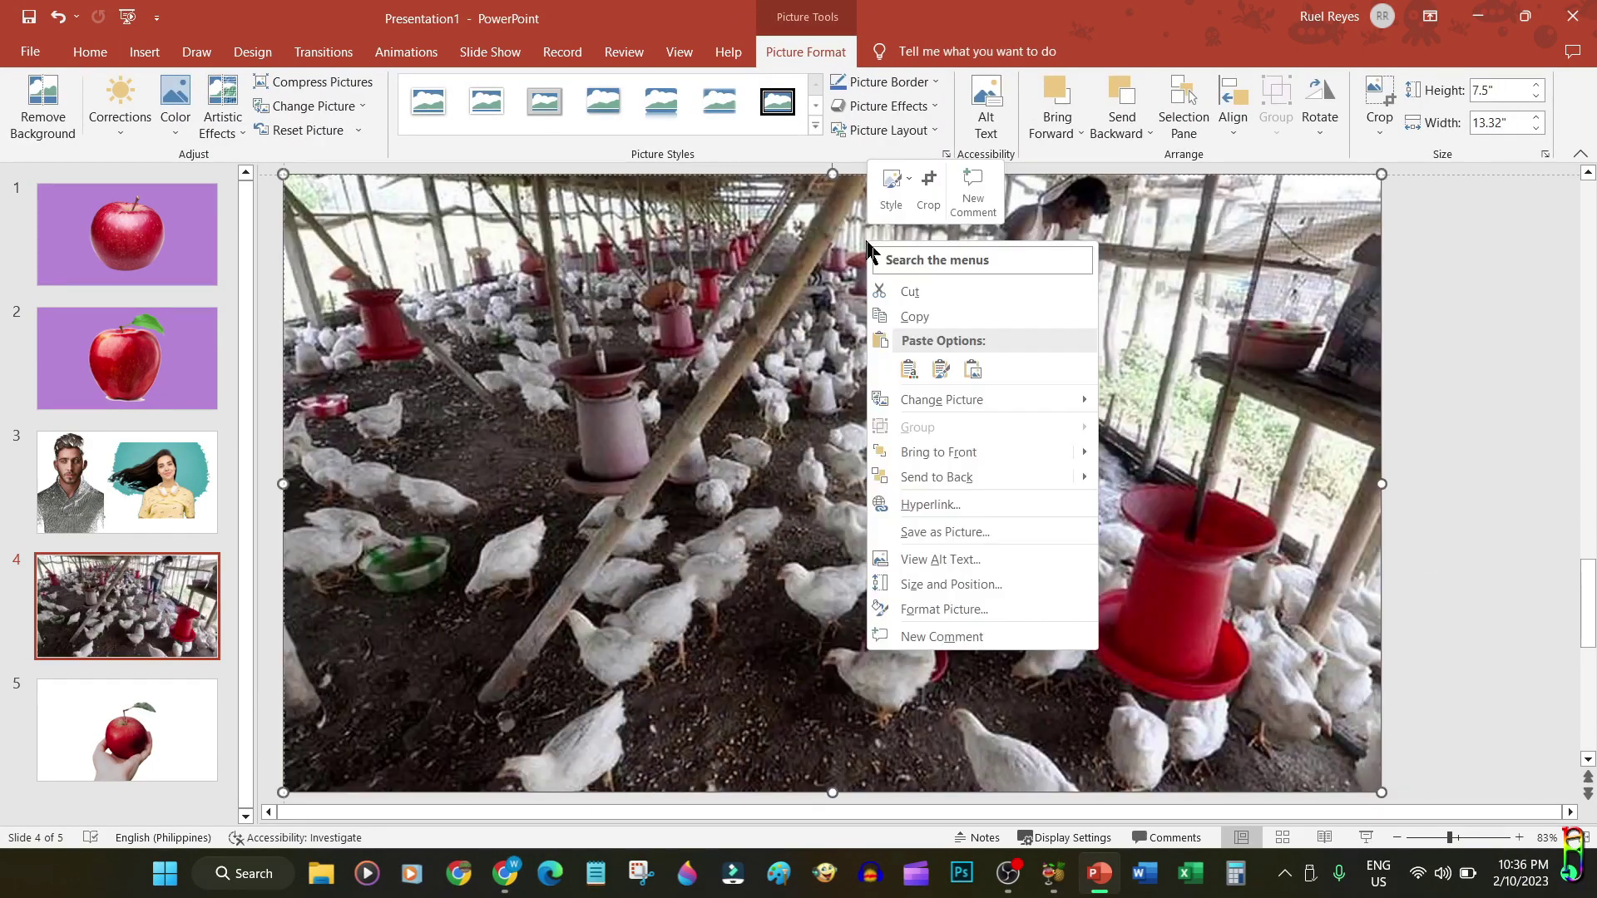
click(938, 476)
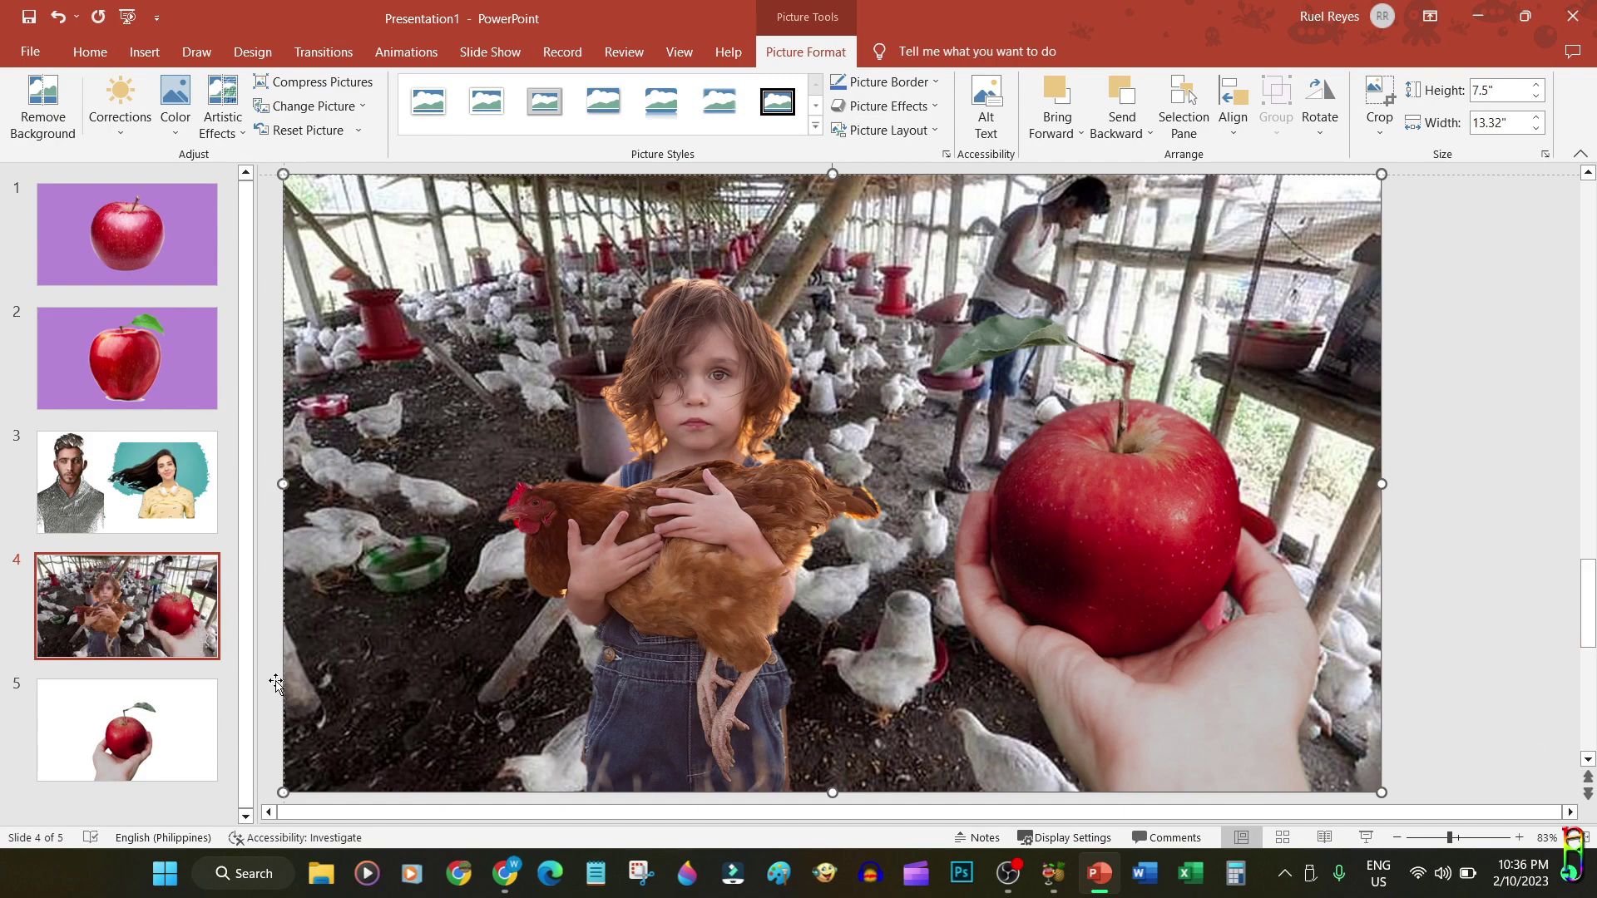
click(184, 474)
- Reset the man's and woman's portraits on slide 3 to their original look
click(509, 387)
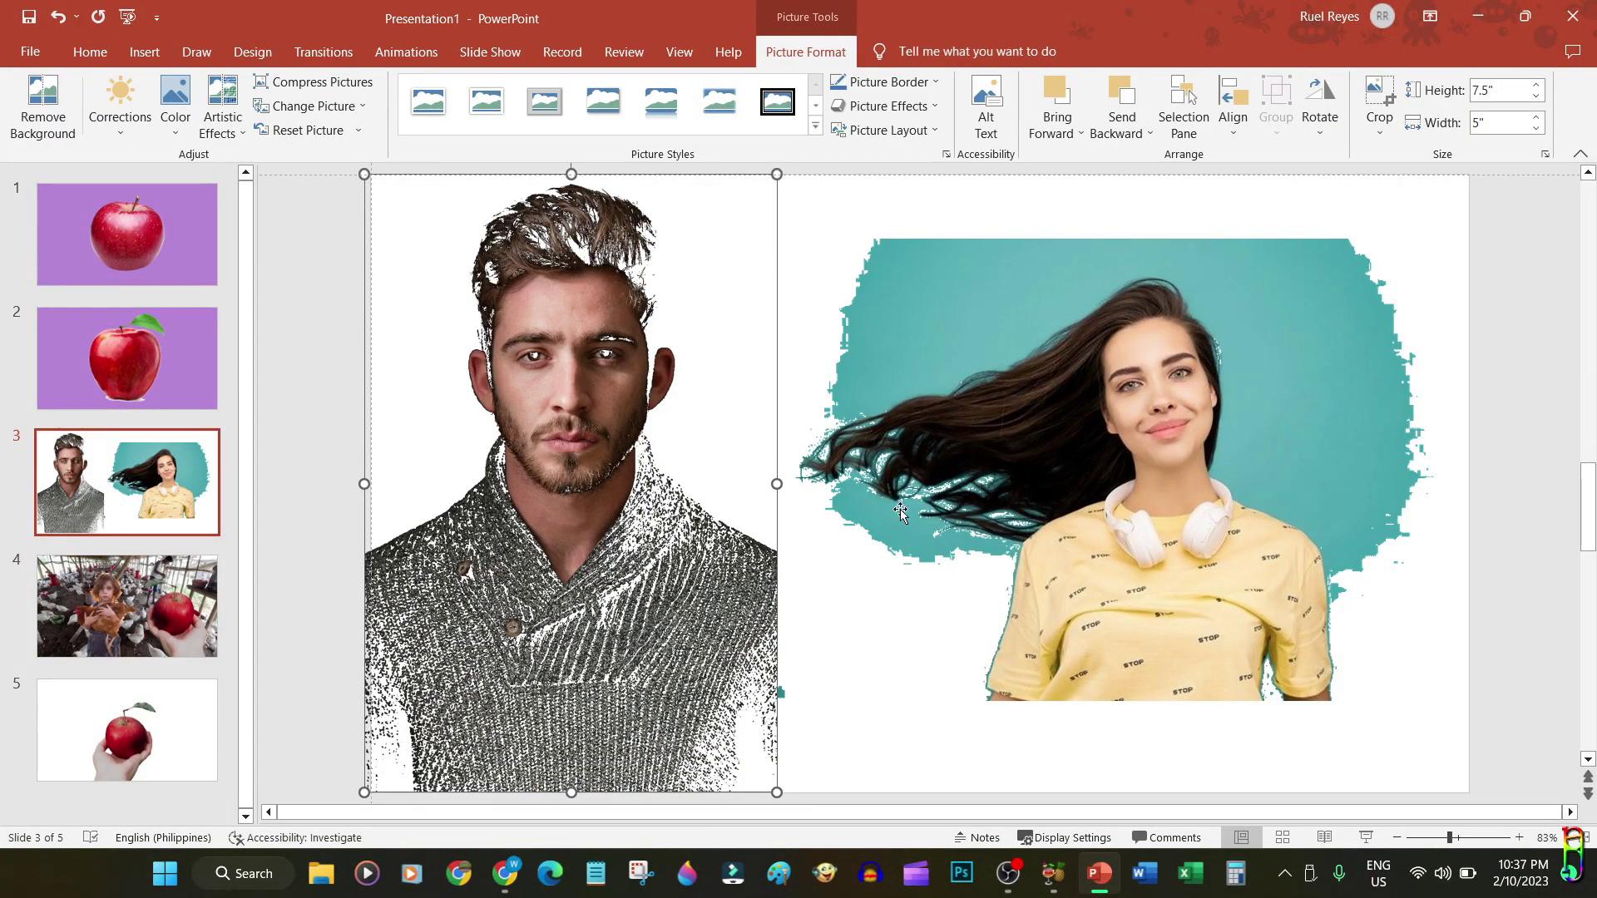
click(303, 130)
key(Tab)
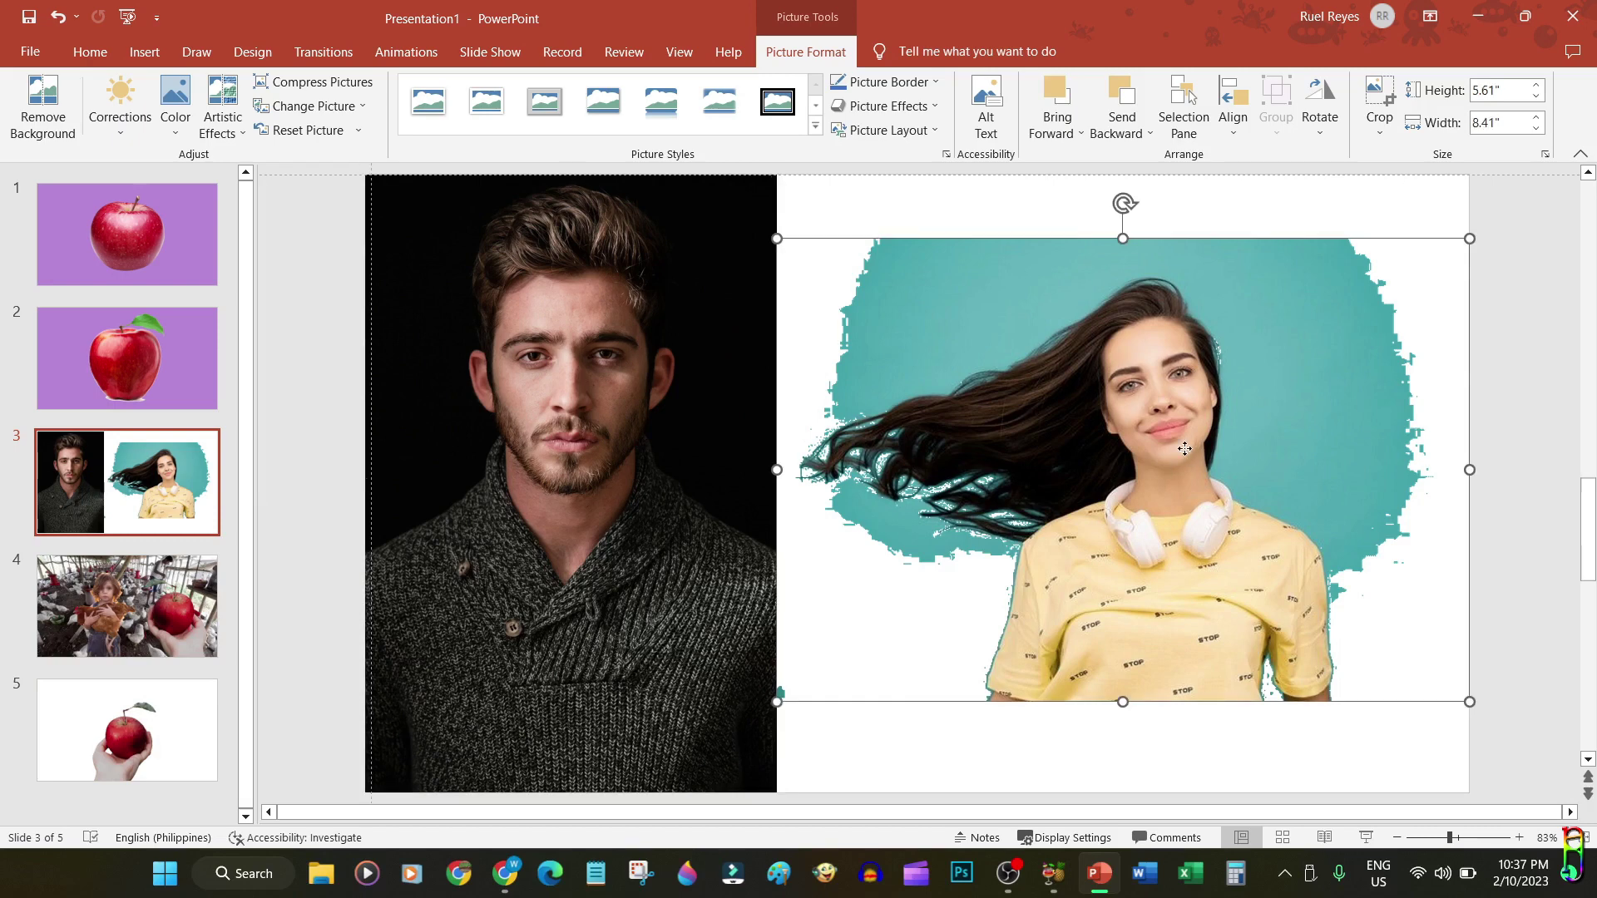
click(312, 131)
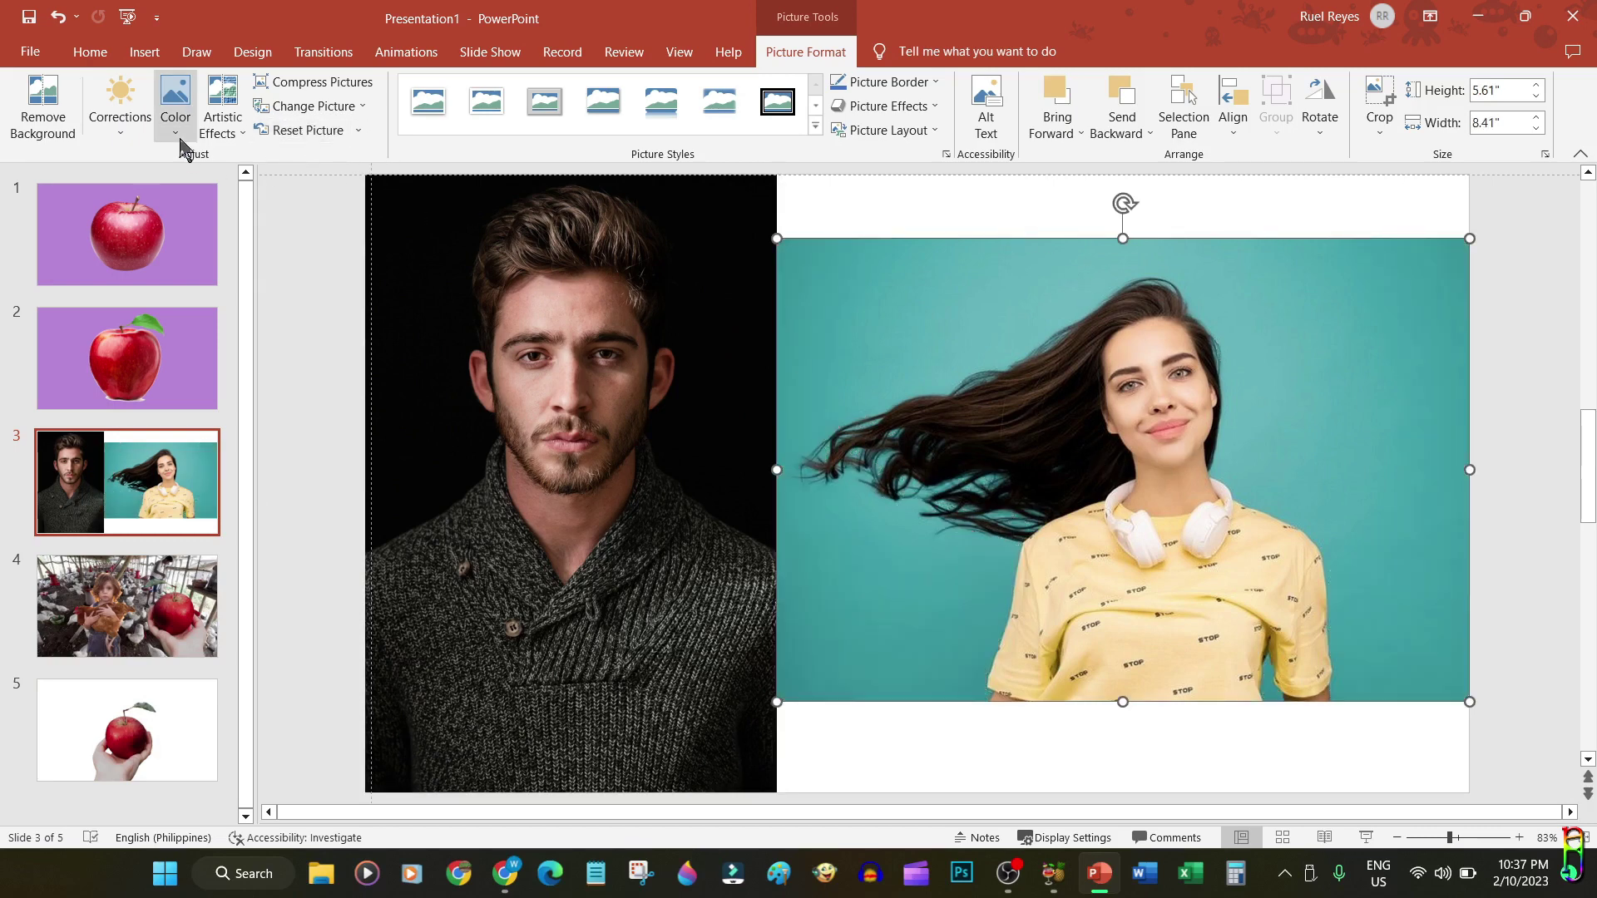
- Remove the teal background from the woman's photo, keeping her shirt
click(43, 112)
click(63, 135)
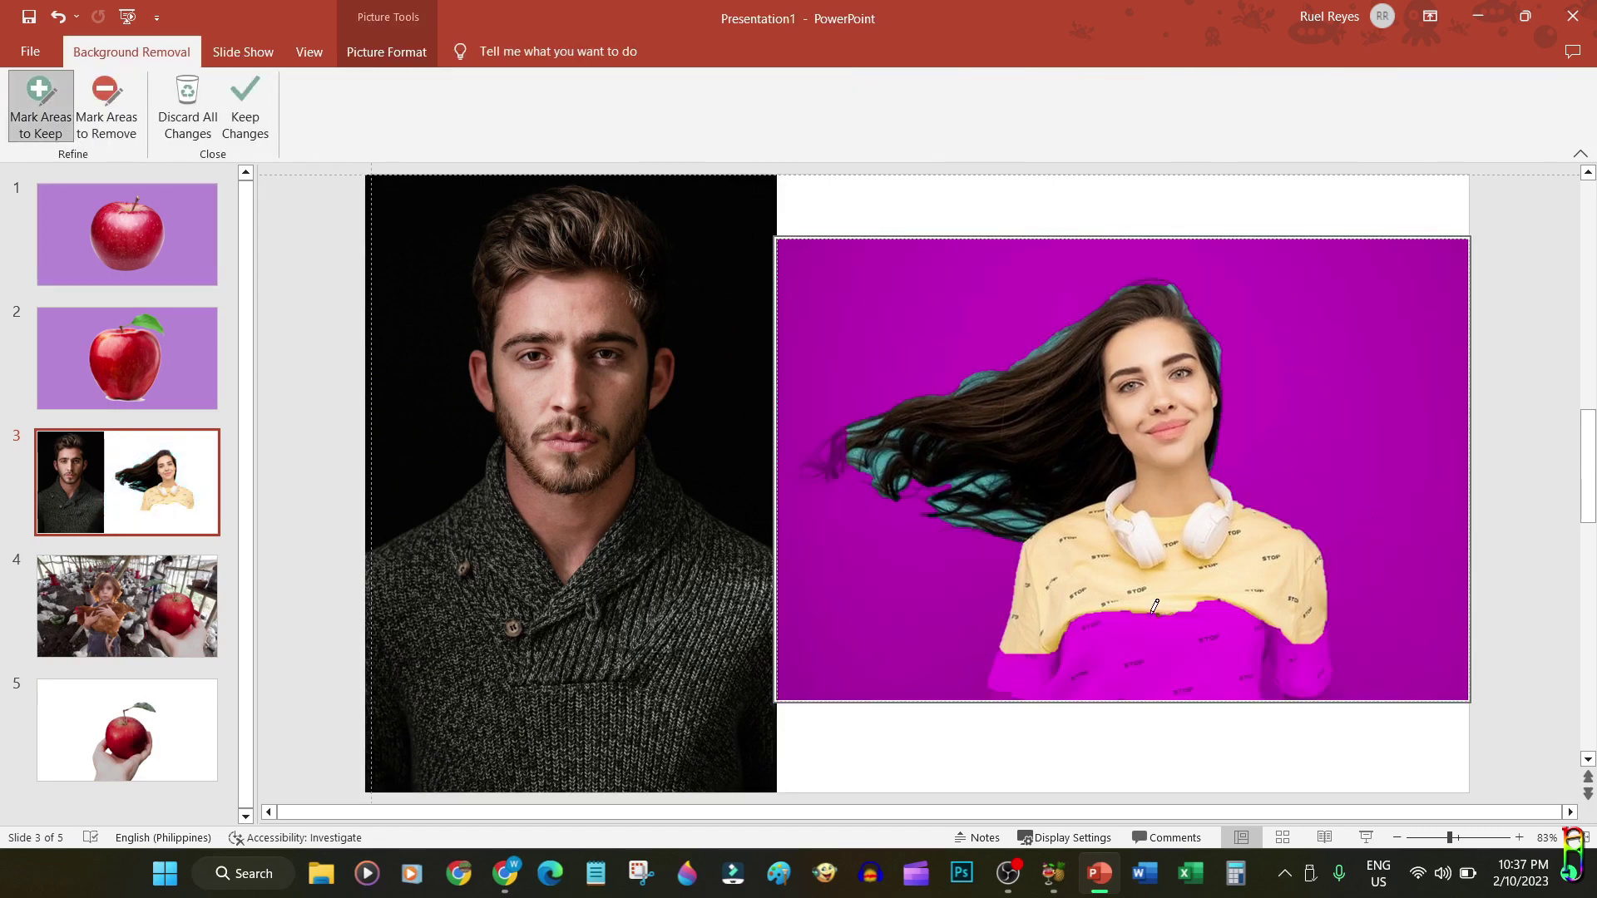
mouse_move(1132, 697)
mouse_down()
mouse_move(1310, 674)
mouse_move(1052, 622)
mouse_up()
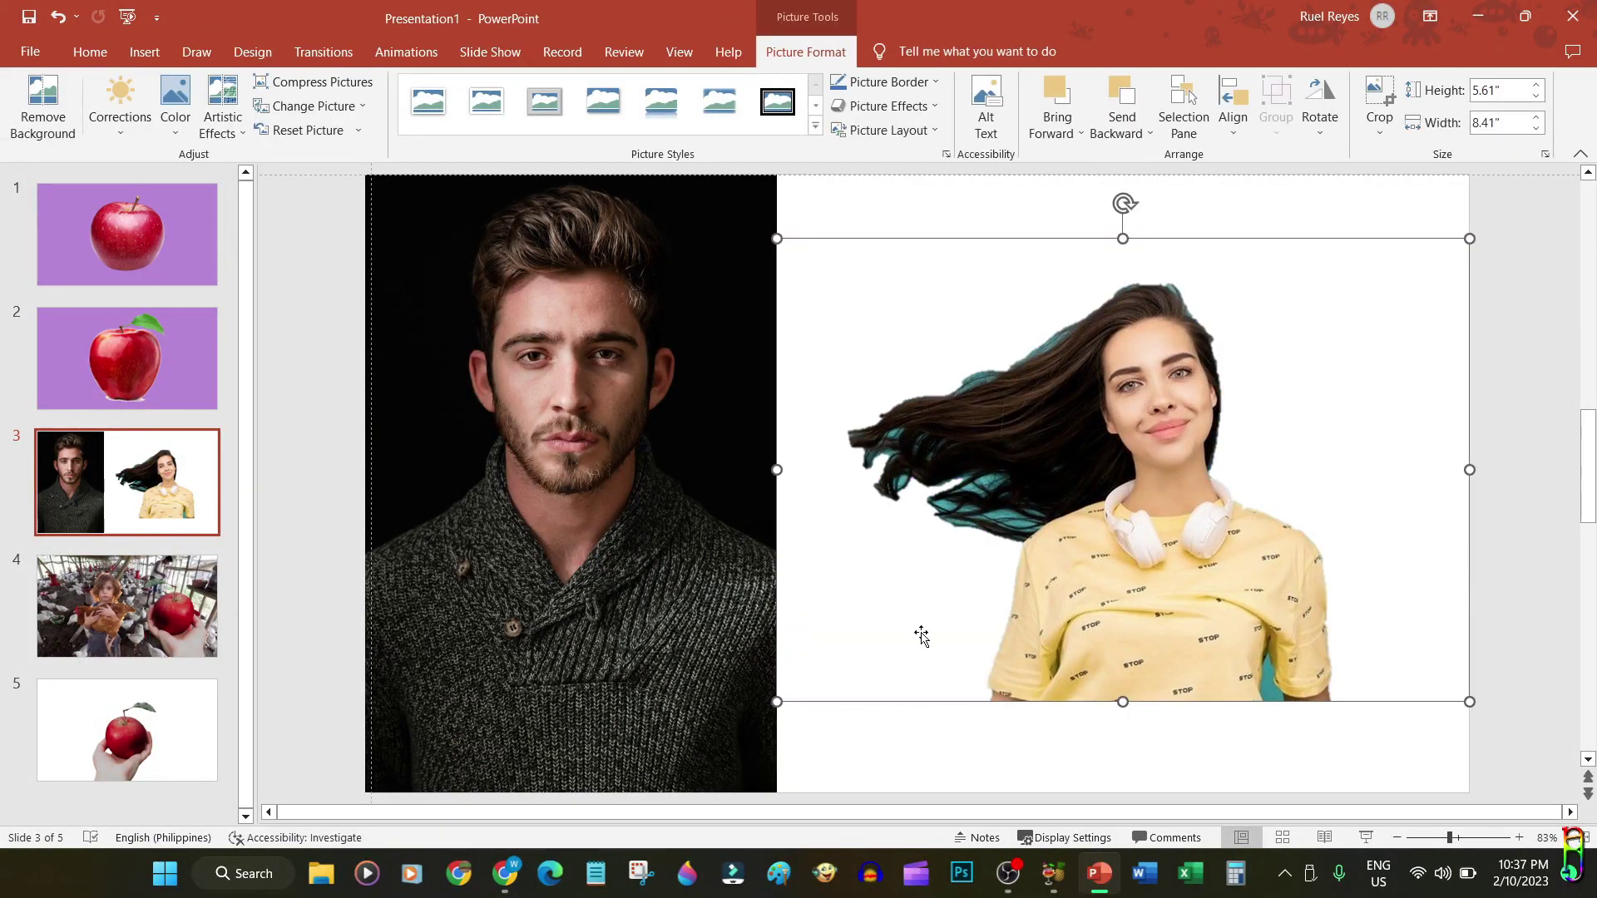
click(37, 110)
click(129, 120)
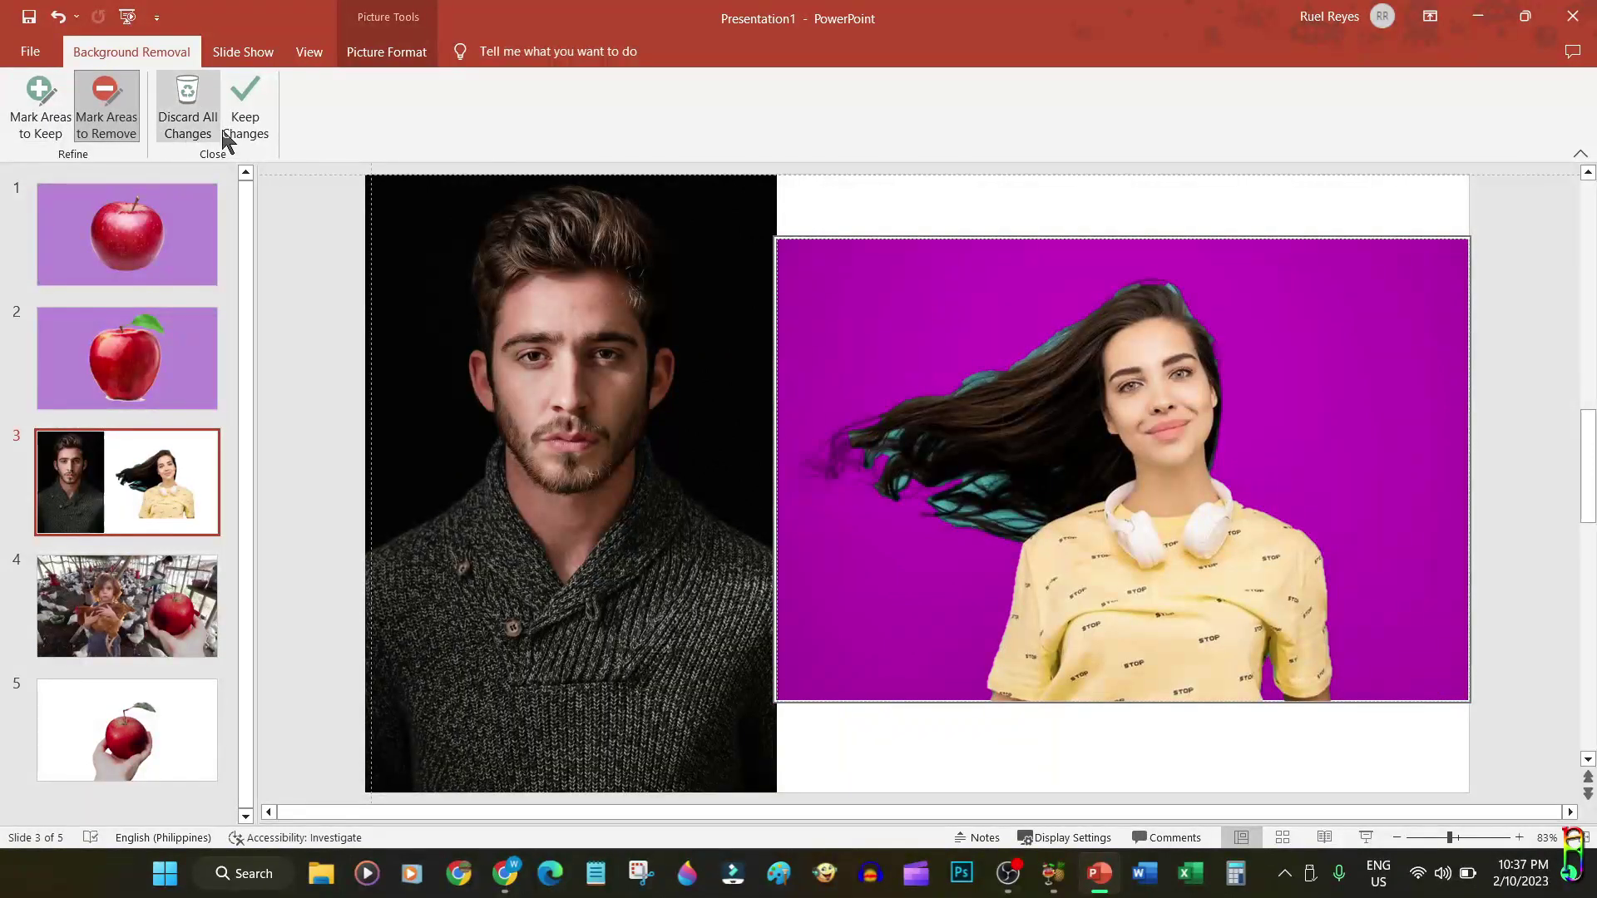
click(244, 113)
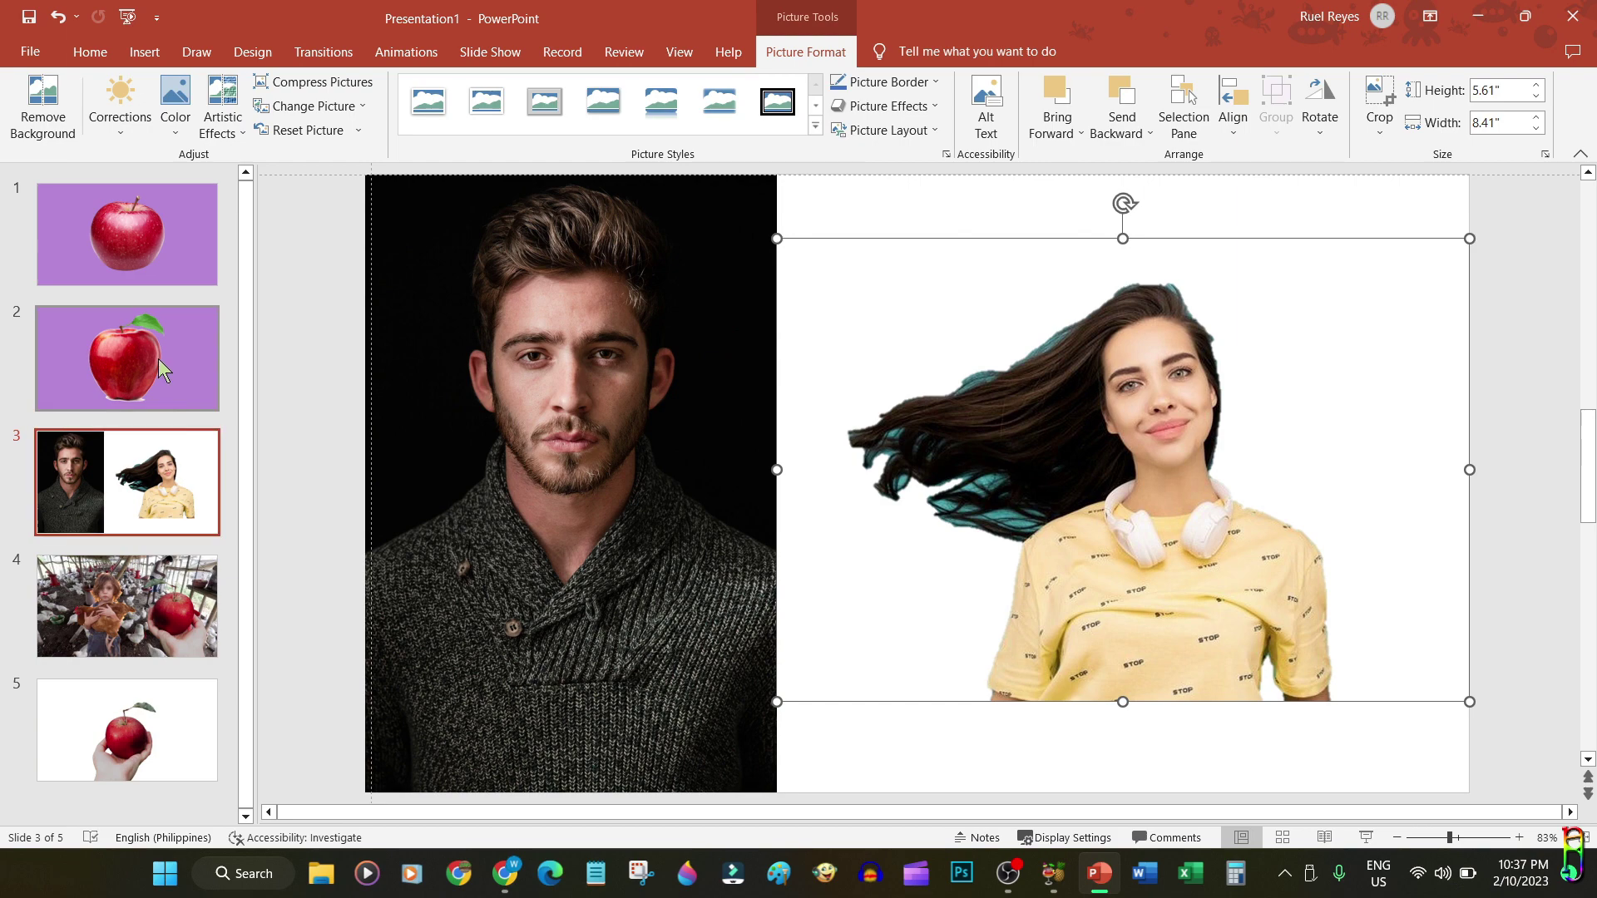